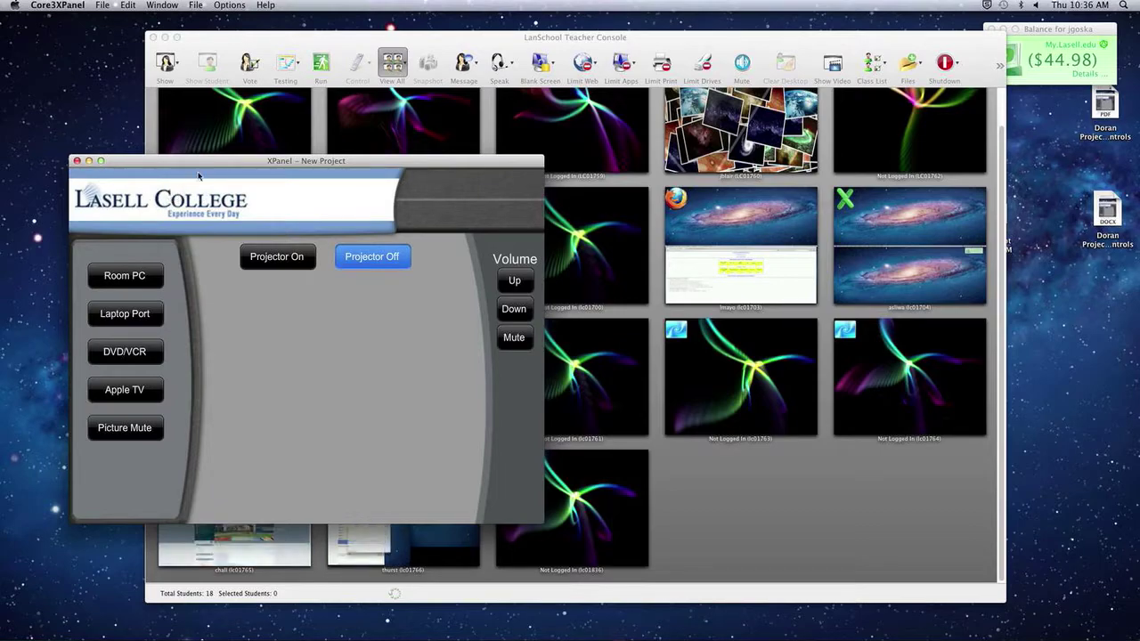
Minimise the XPanel projector control window and reposition the LanSchool Teacher Console on the desktop
left_click_drag(183, 160, 105, 161)
left_click(55, 157)
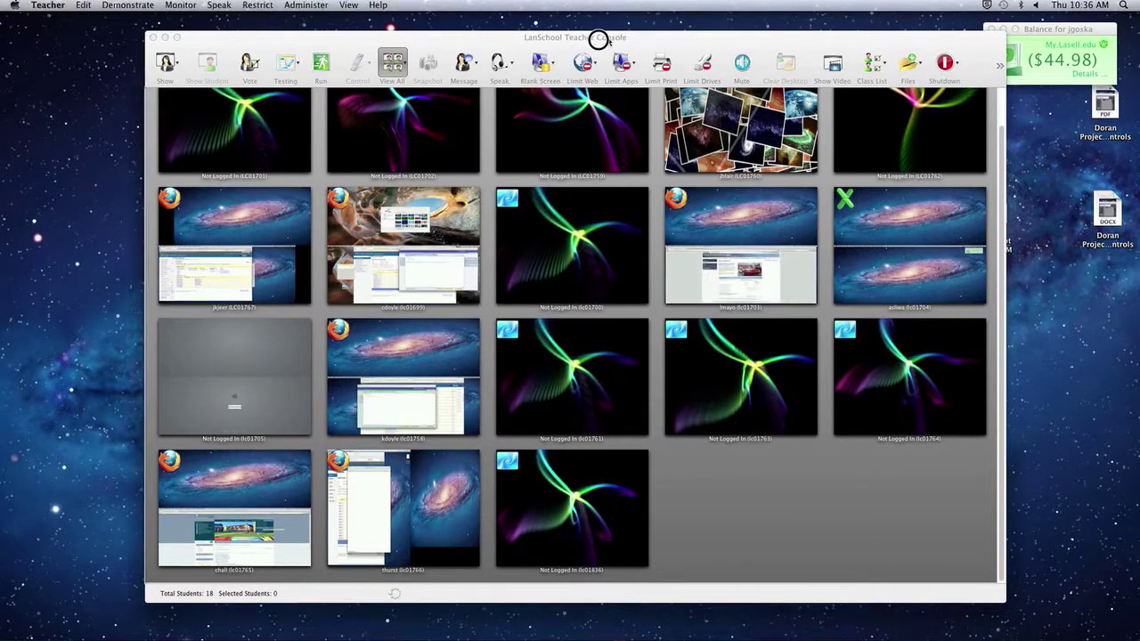
left_click_drag(598, 39, 634, 30)
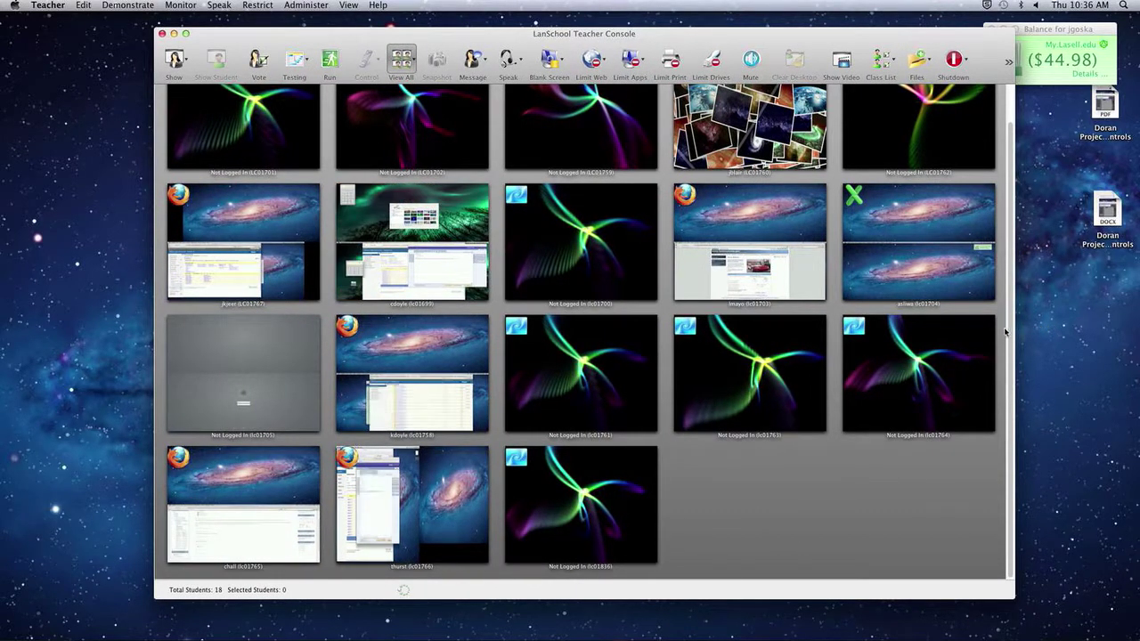
Preview enlarged thumbnails of several student computers in the class view, starting from the first row
scroll(1013, 285, "up", 1)
scroll(1013, 286, "up", 3)
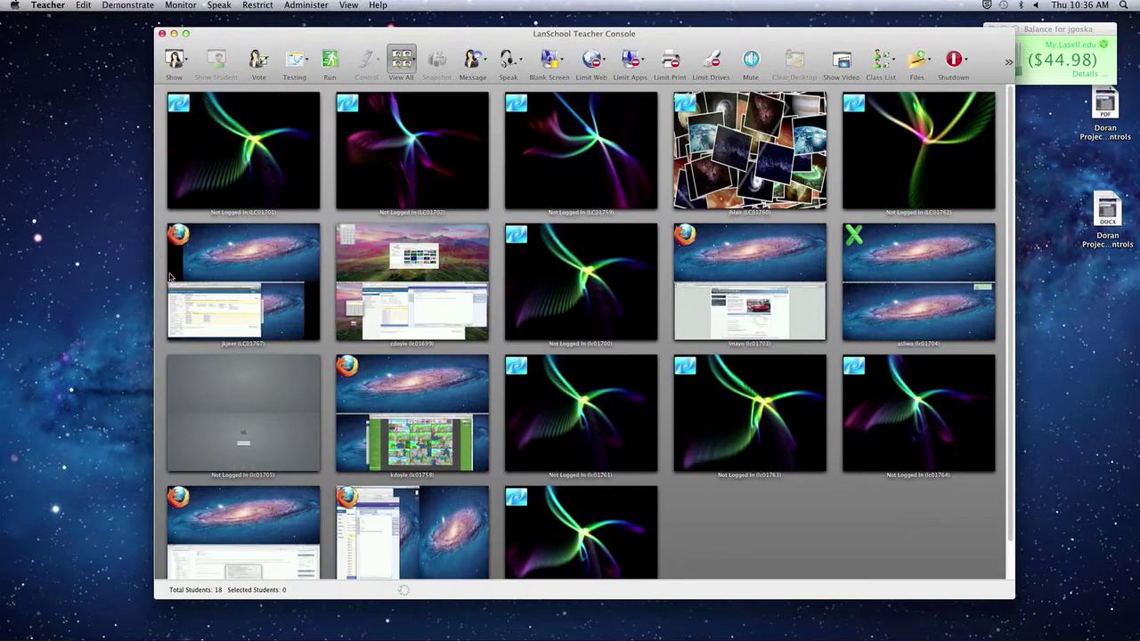
mouse_move(273, 308)
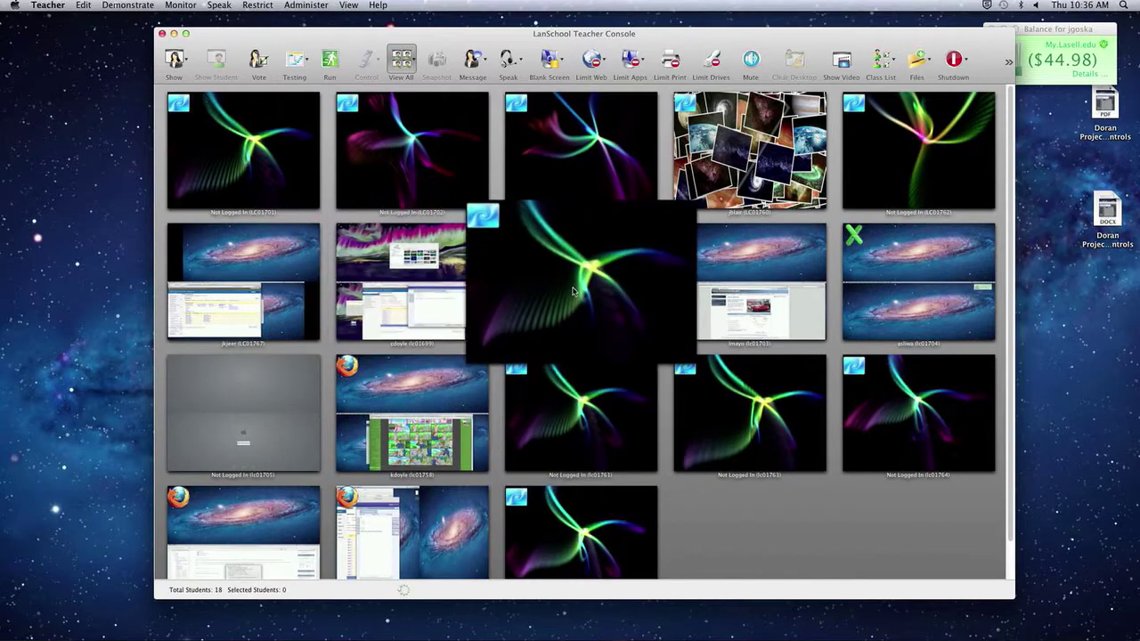
mouse_move(808, 317)
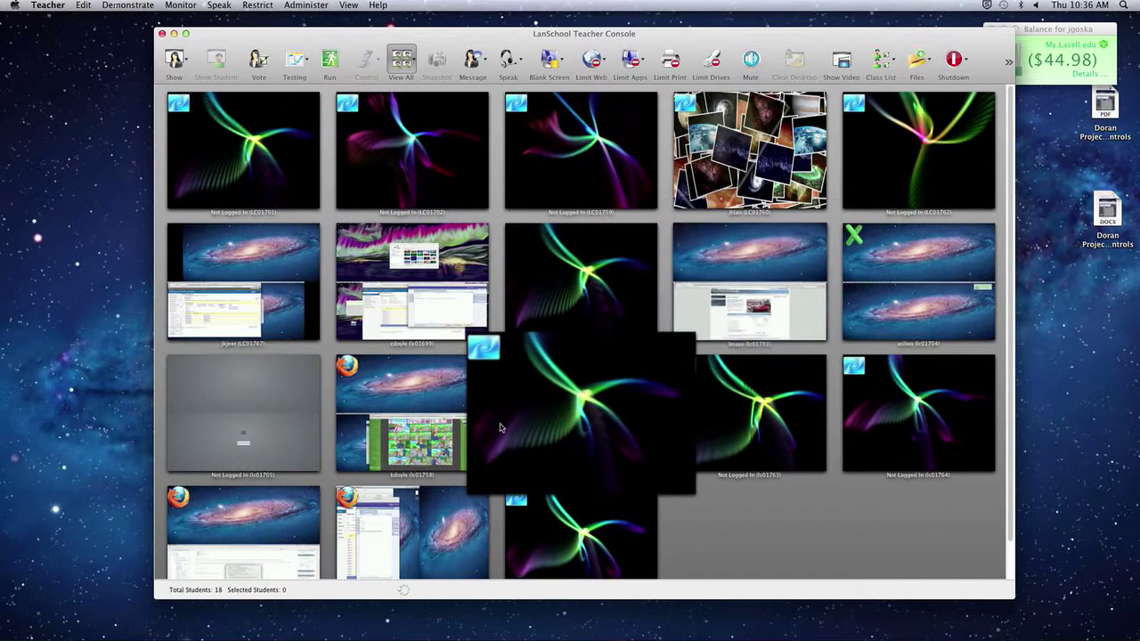
mouse_move(410, 428)
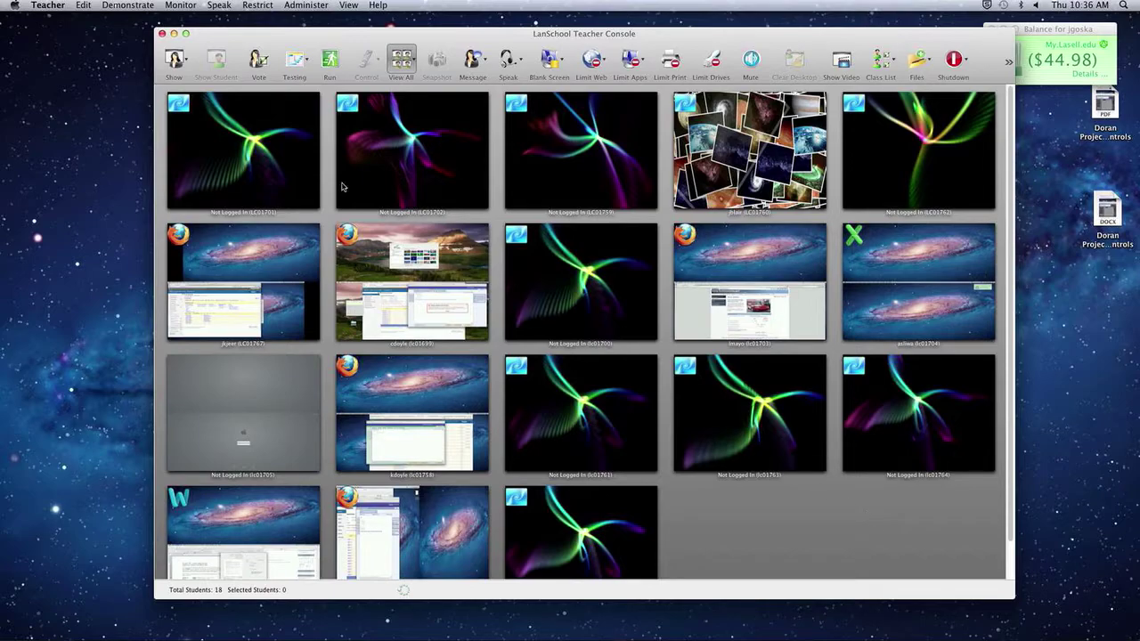
Start showing the screen of student computer lc01699 to the other computers, decline the confirmation and clear the selection
left_click(396, 240)
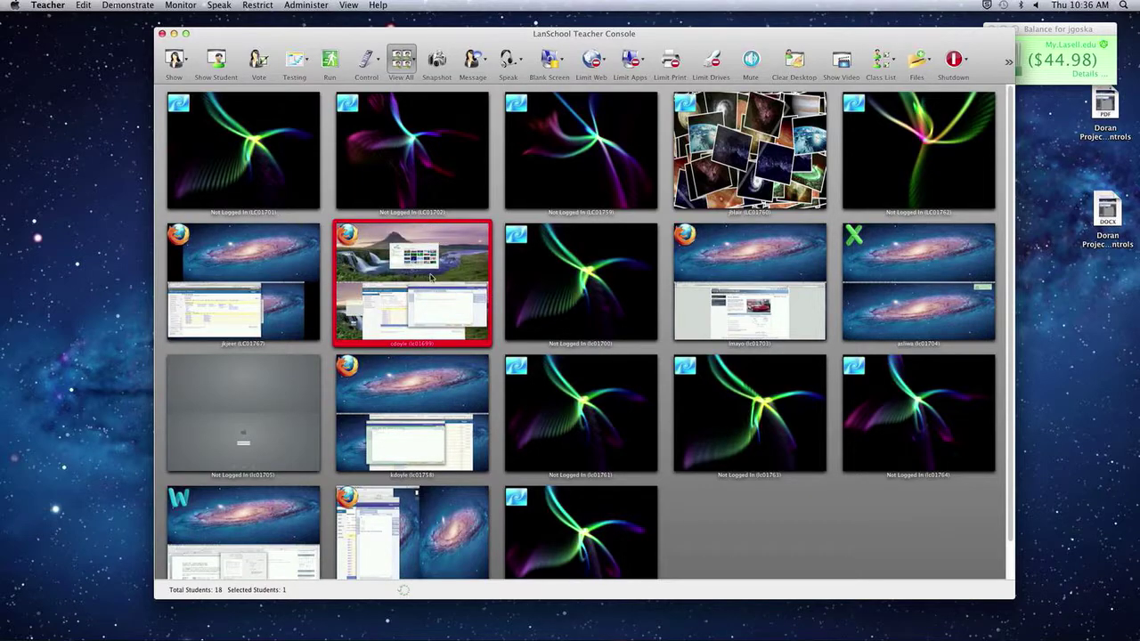
mouse_move(398, 283)
left_click(216, 58)
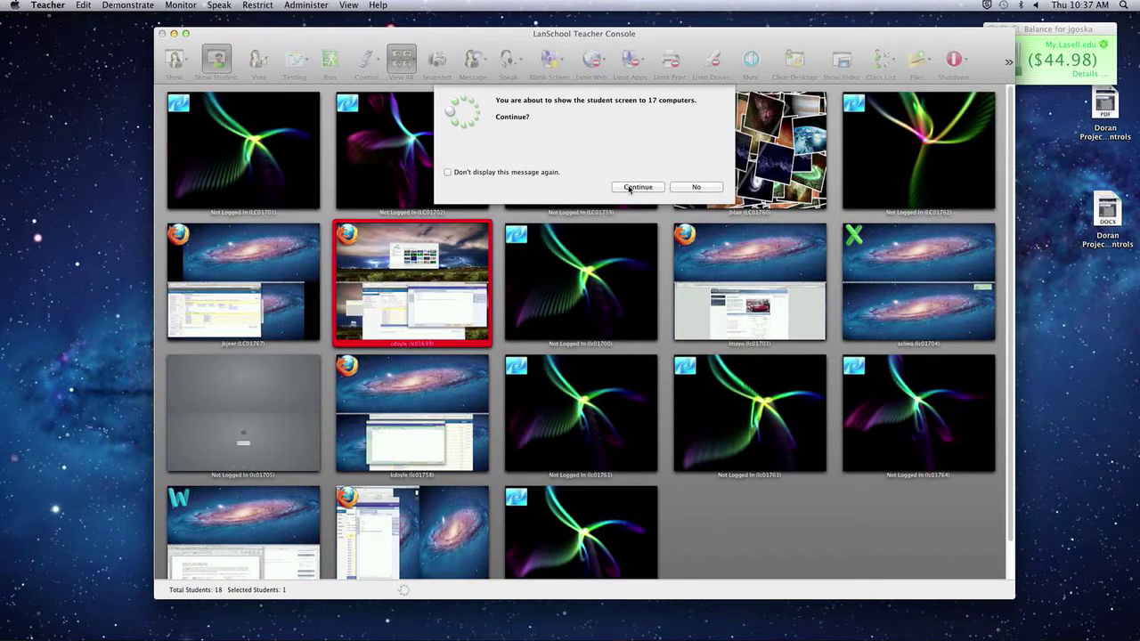
left_click(696, 187)
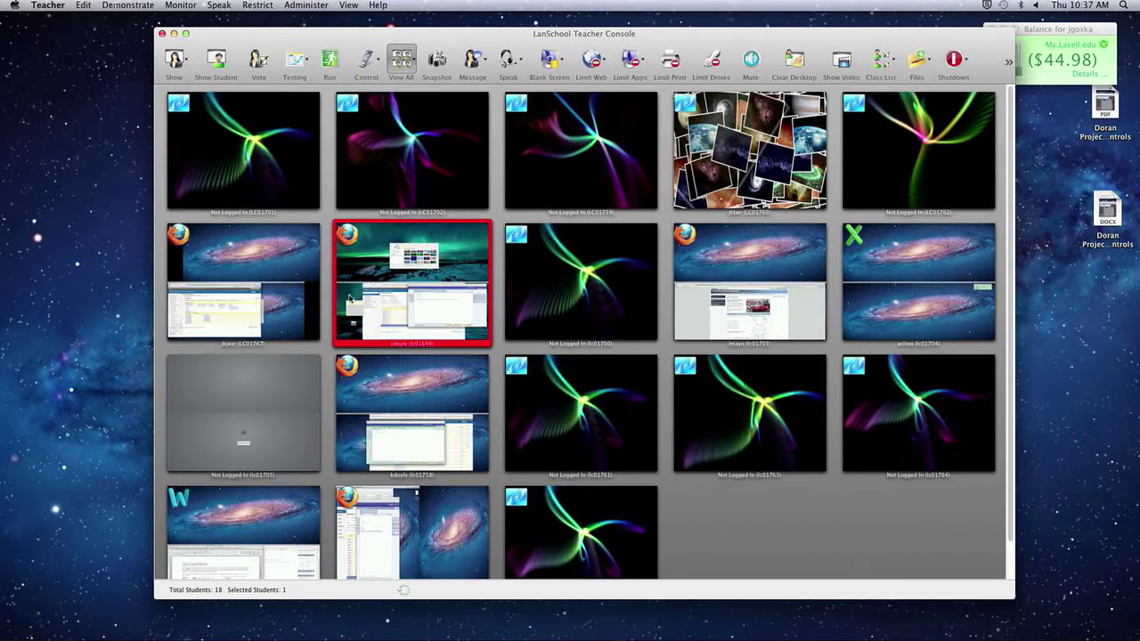
left_click(887, 565)
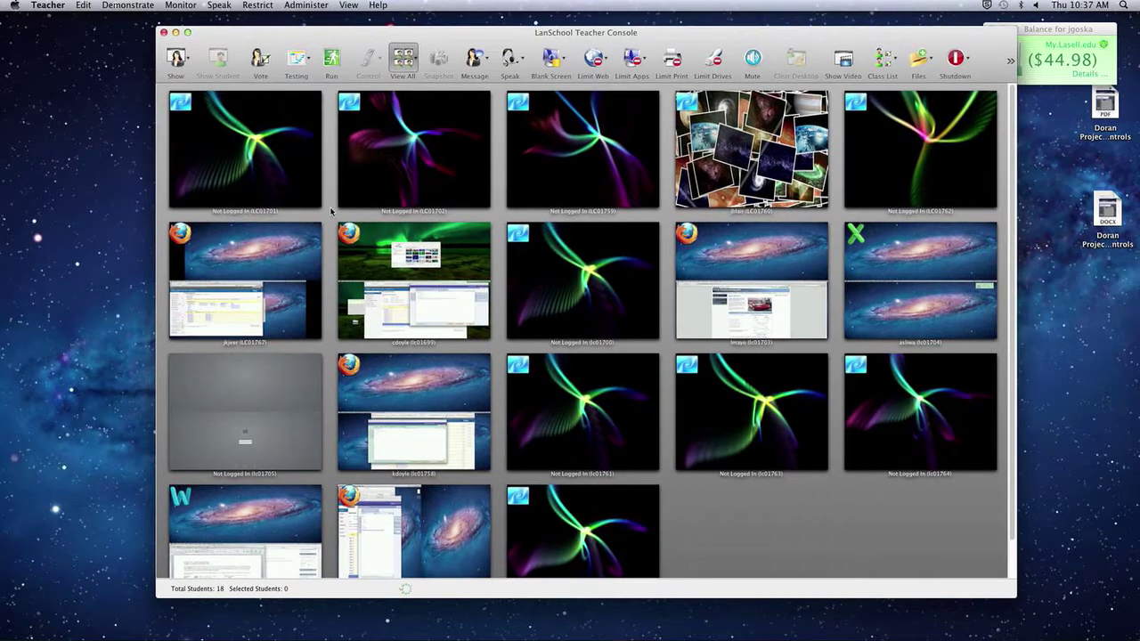
Select all students and show the teacher's screen to them, confirming the action
key("super+a")
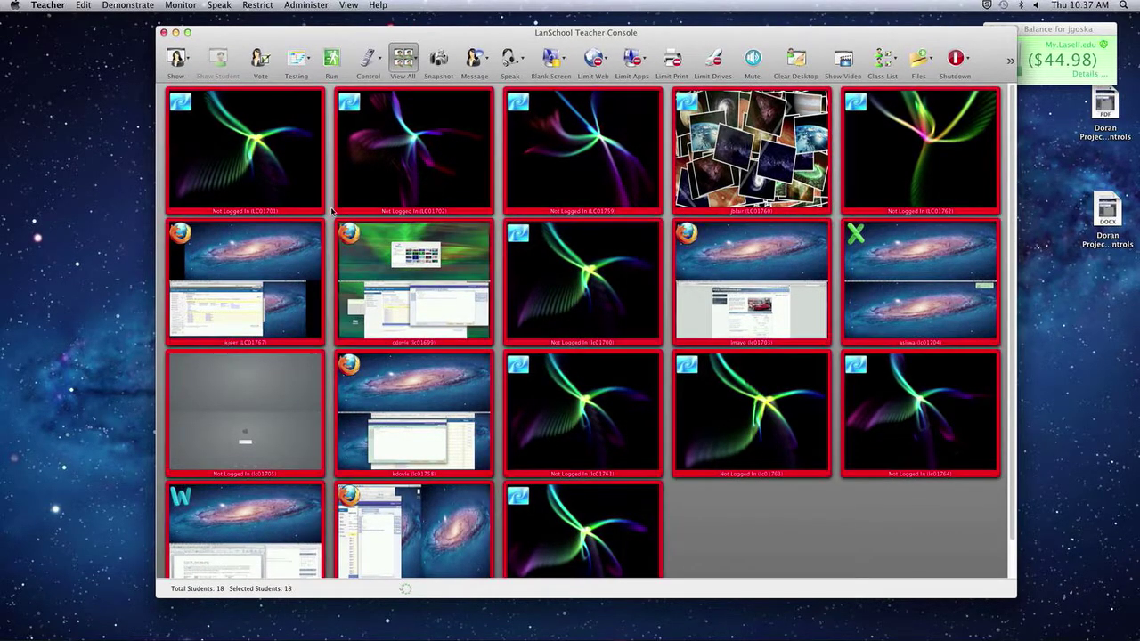
left_click(179, 57)
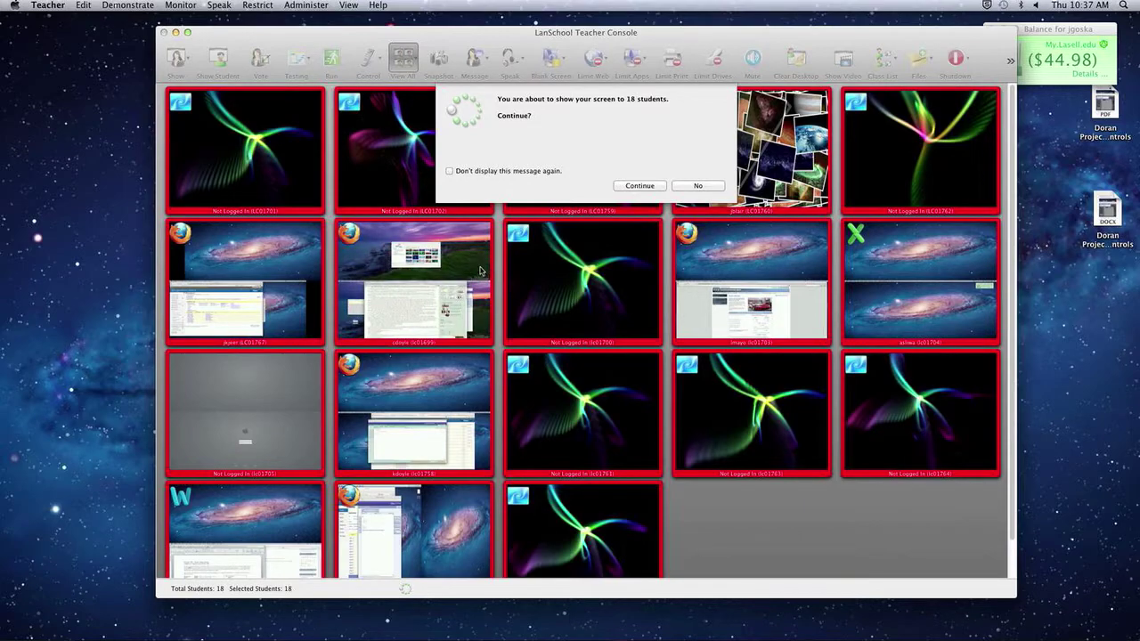
left_click(649, 185)
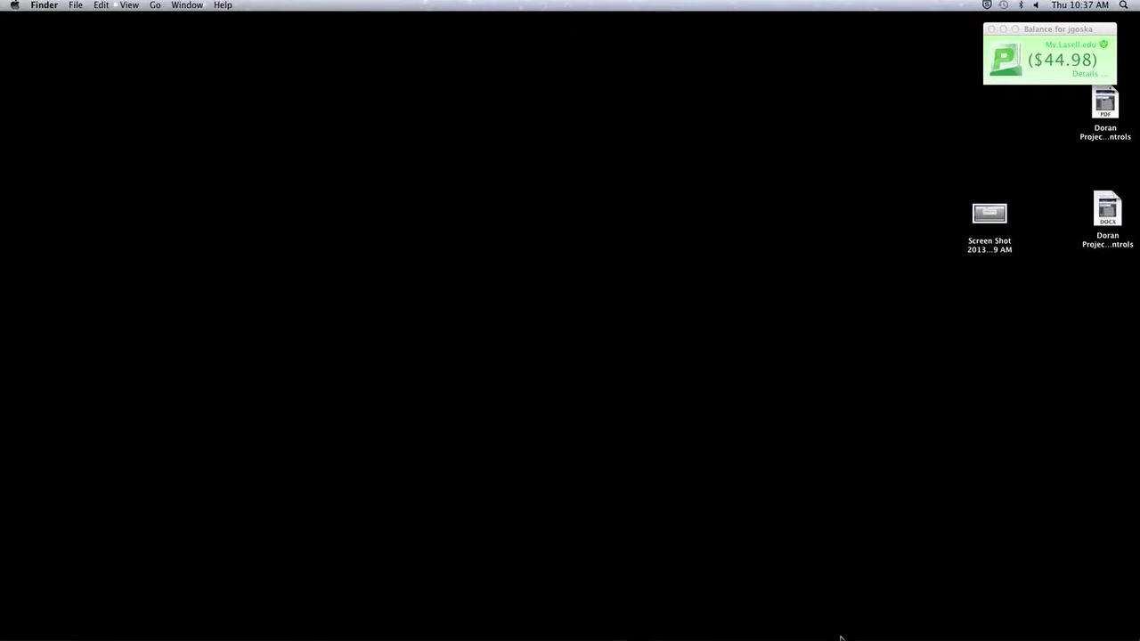
Switch back to the LanSchool Teacher console, stop showing the teacher's screen and clear the student selection
mouse_move(842, 638)
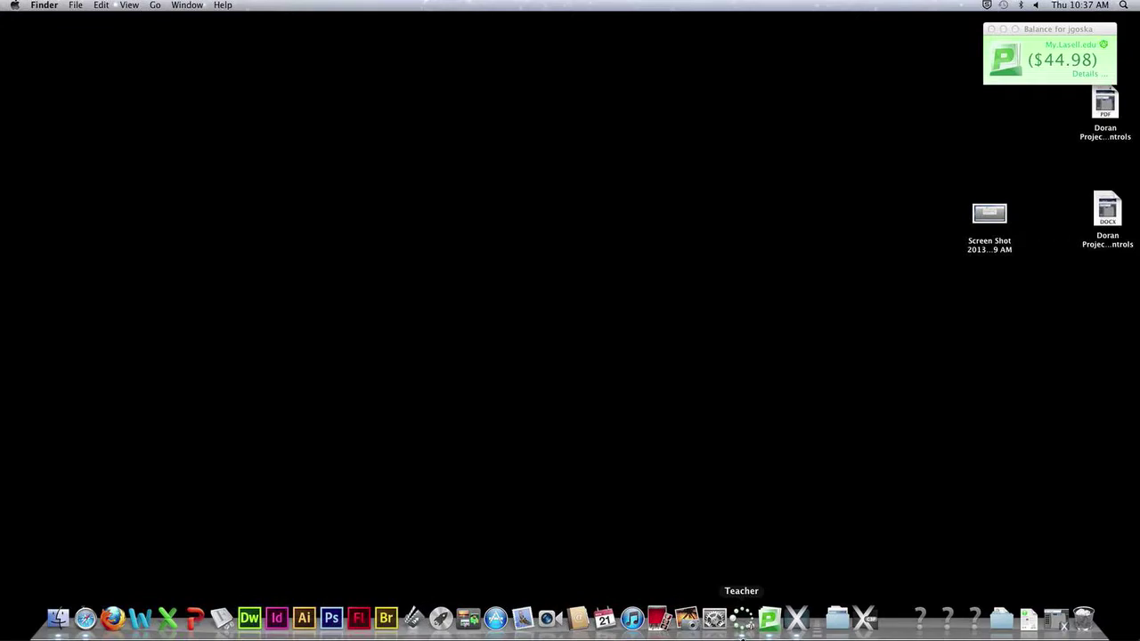
left_click(742, 621)
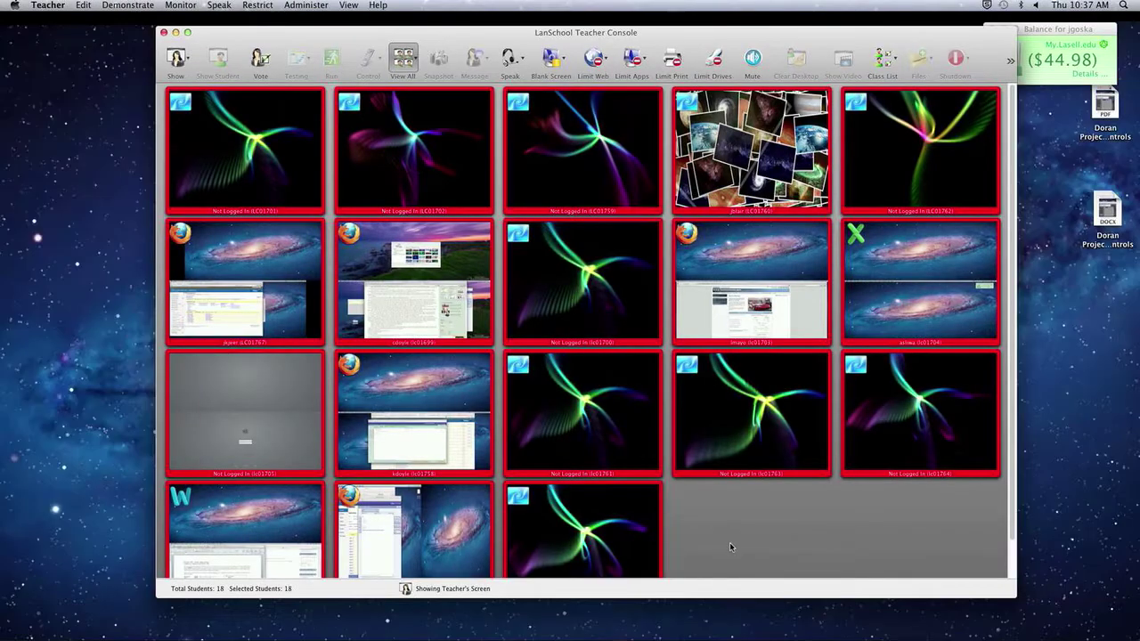
left_click(729, 542)
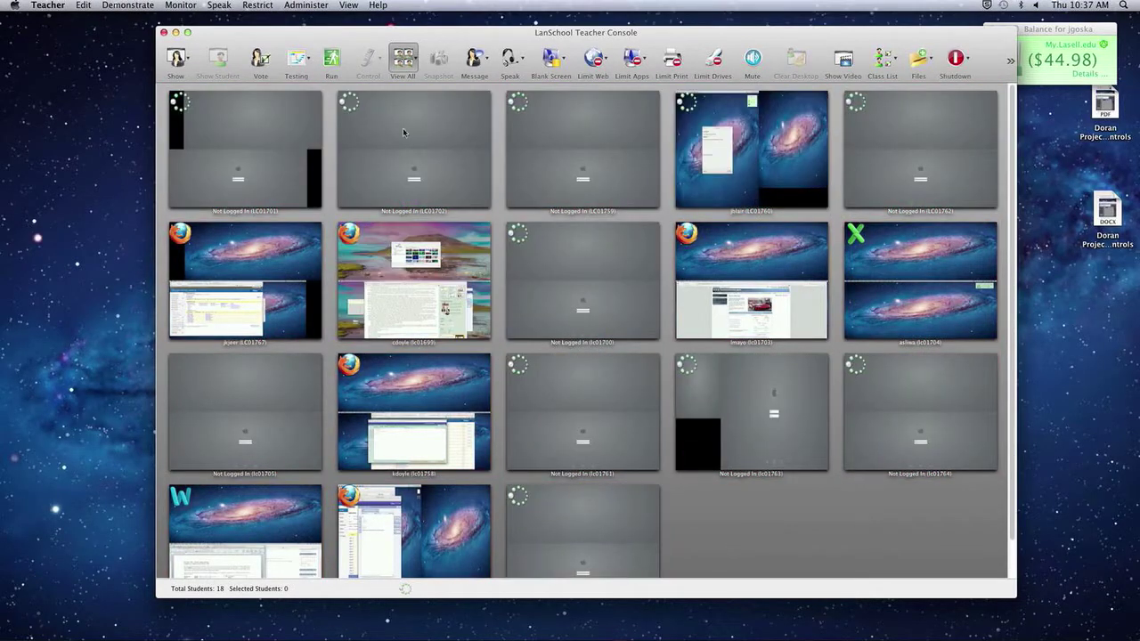
left_click_drag(233, 34, 243, 38)
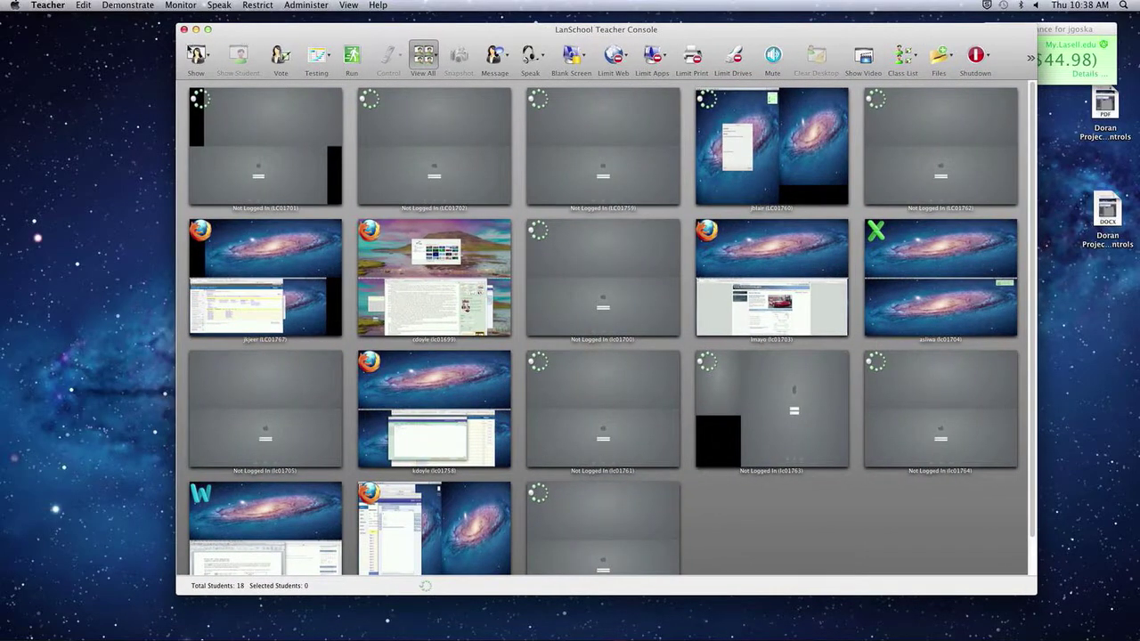
Check the Full Screen and Windowed options for showing the teacher's screen without choosing either
left_click(206, 56)
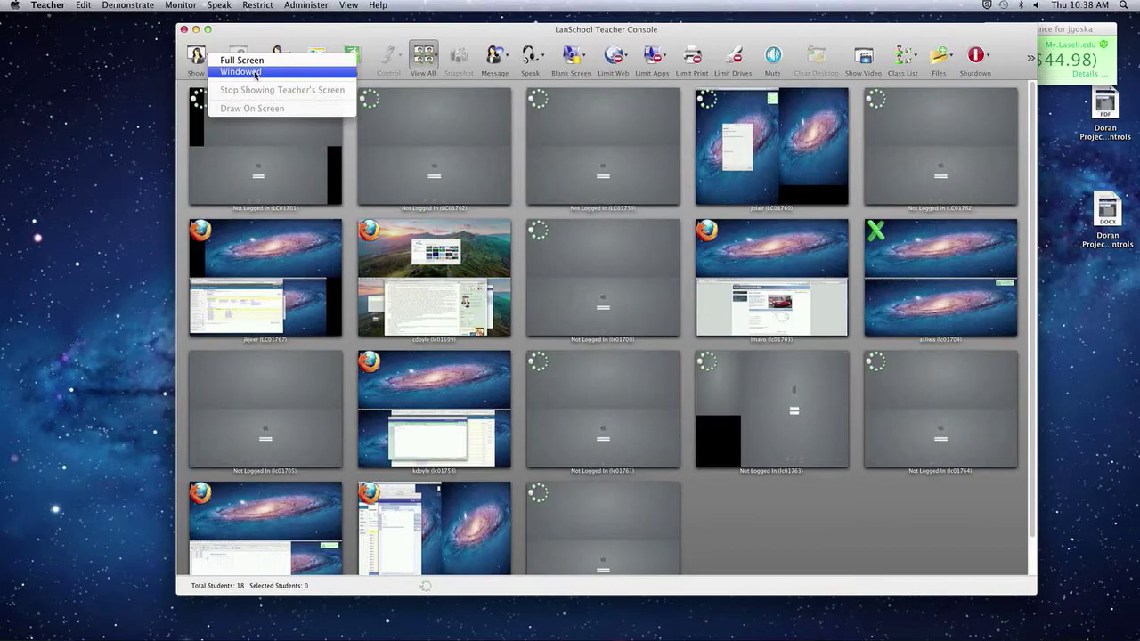
left_click(260, 34)
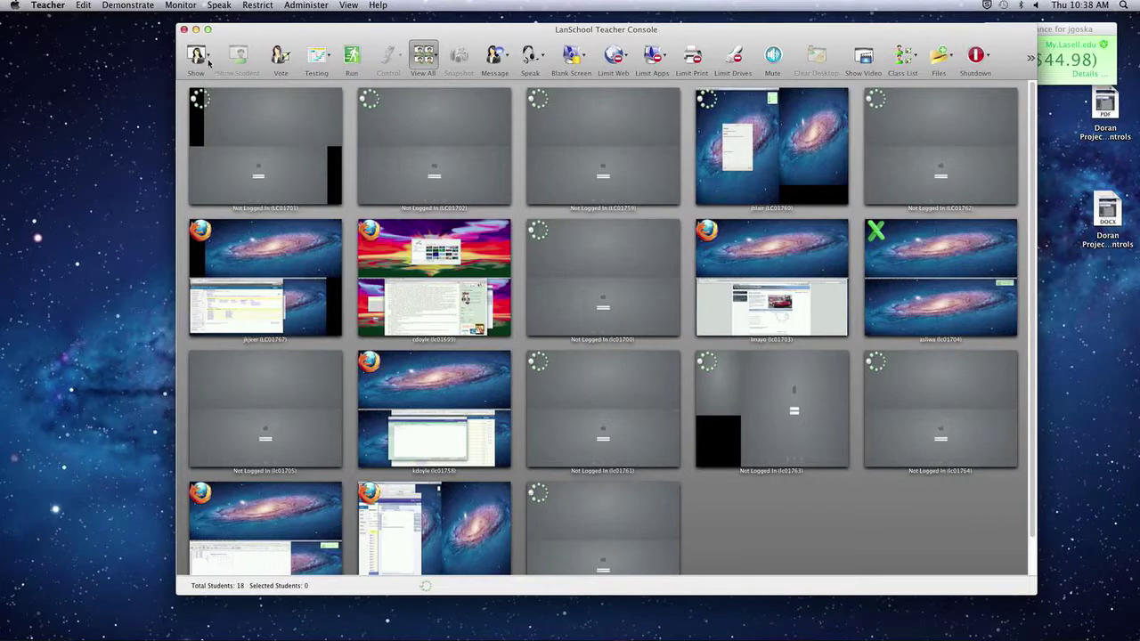
left_click(209, 57)
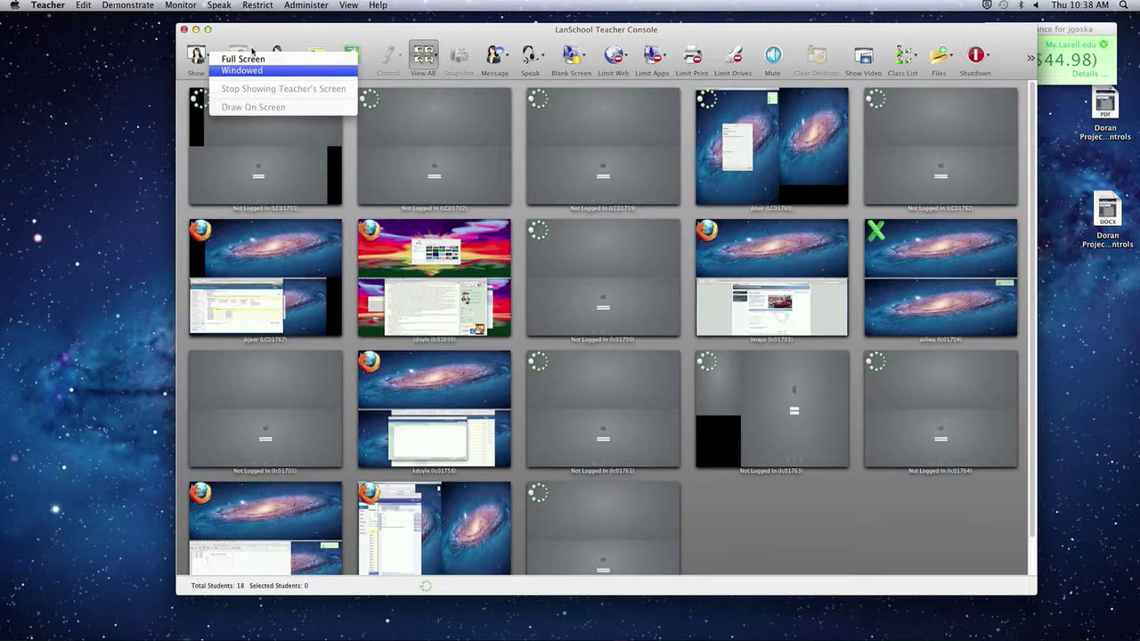
left_click(283, 31)
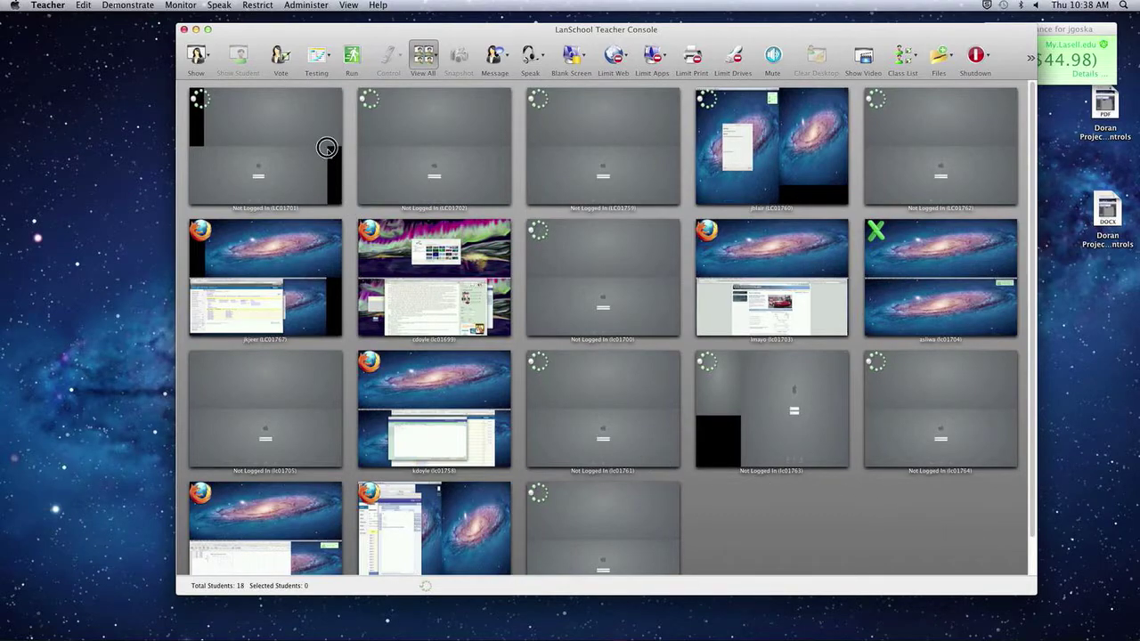
Select the range of computers from LC01759 through lc01761, view the shutdown options and clear the selection
left_click(582, 168)
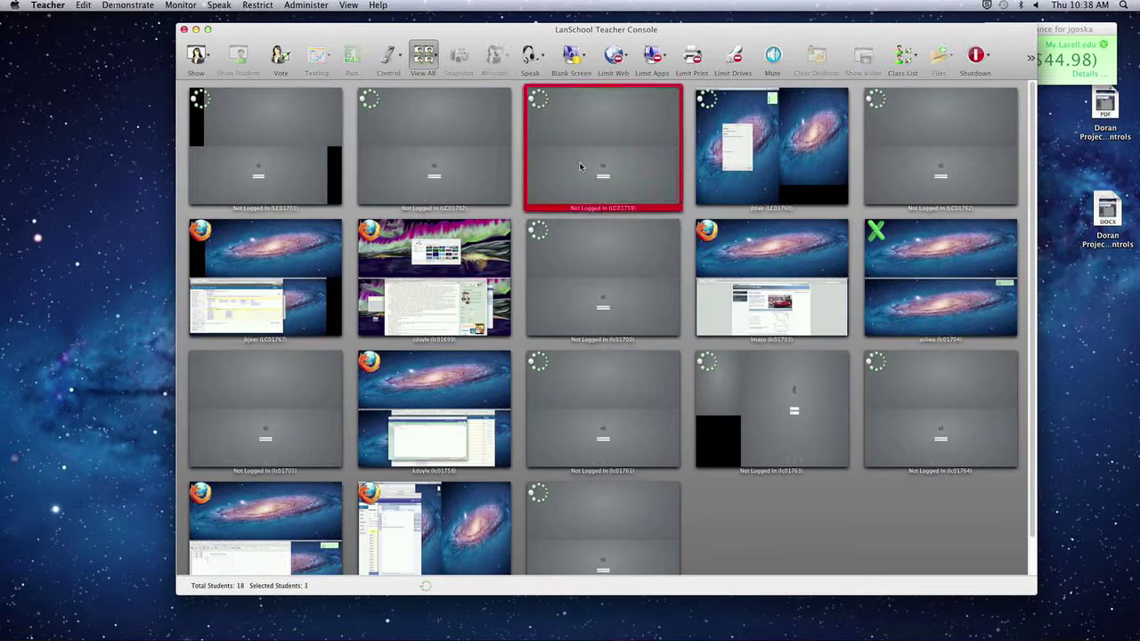
left_click(629, 358, "shift")
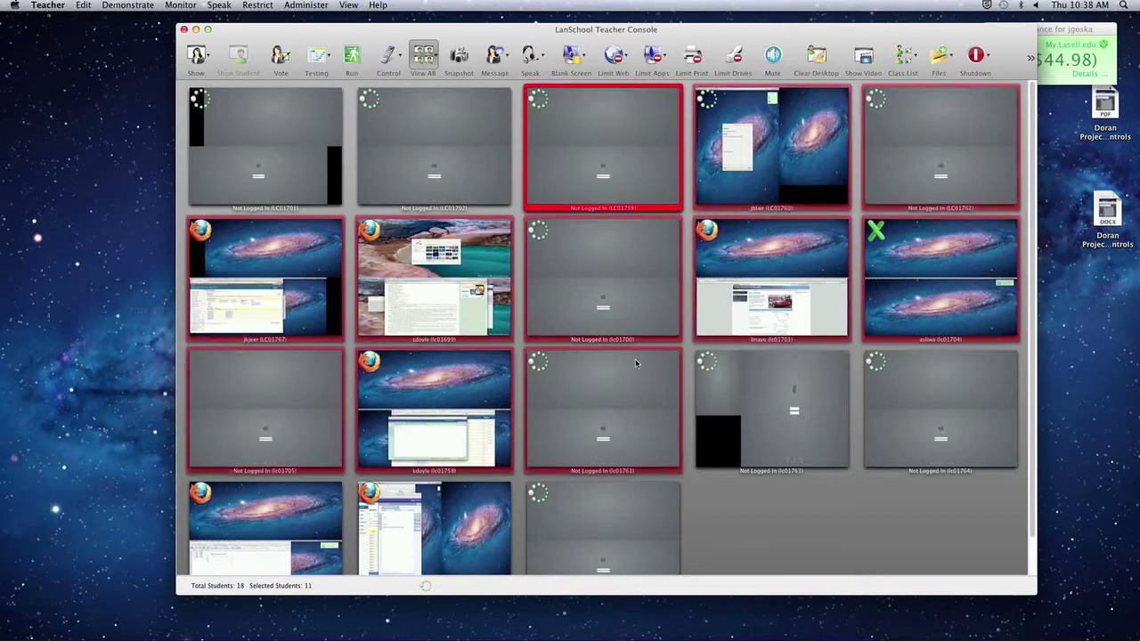
left_click(991, 58)
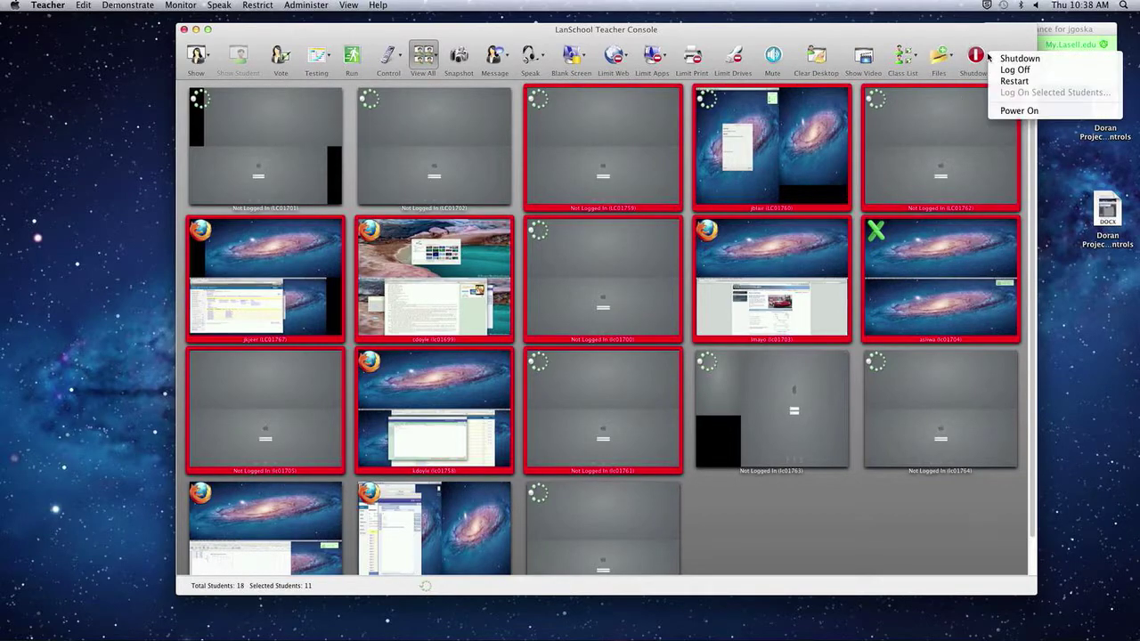
left_click(988, 36)
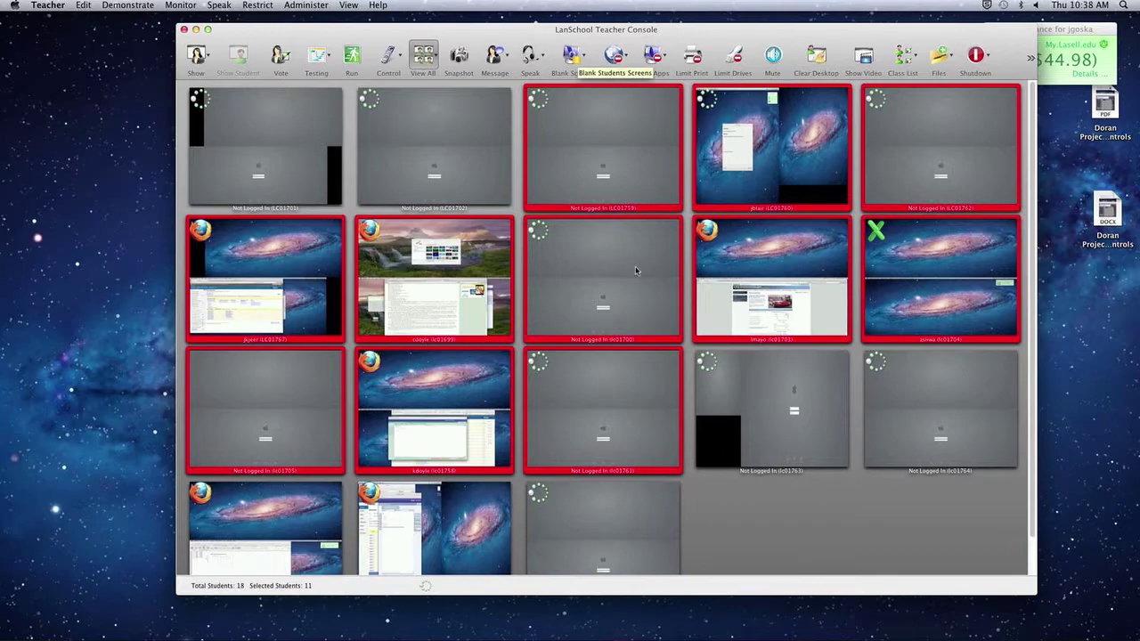
left_click(590, 264)
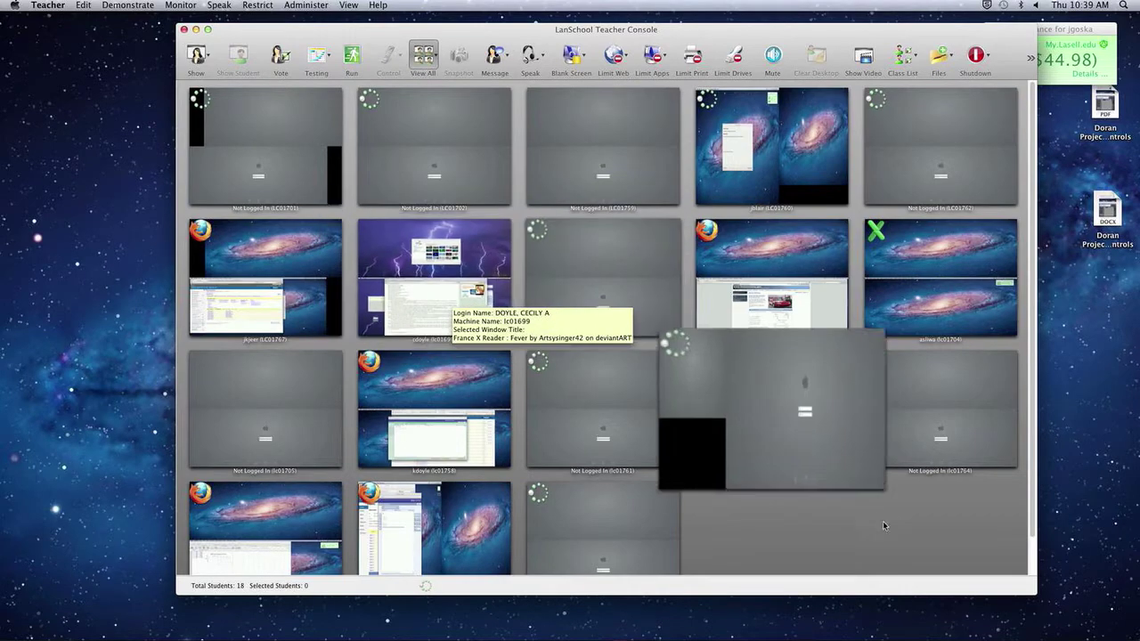
left_click(56, 7)
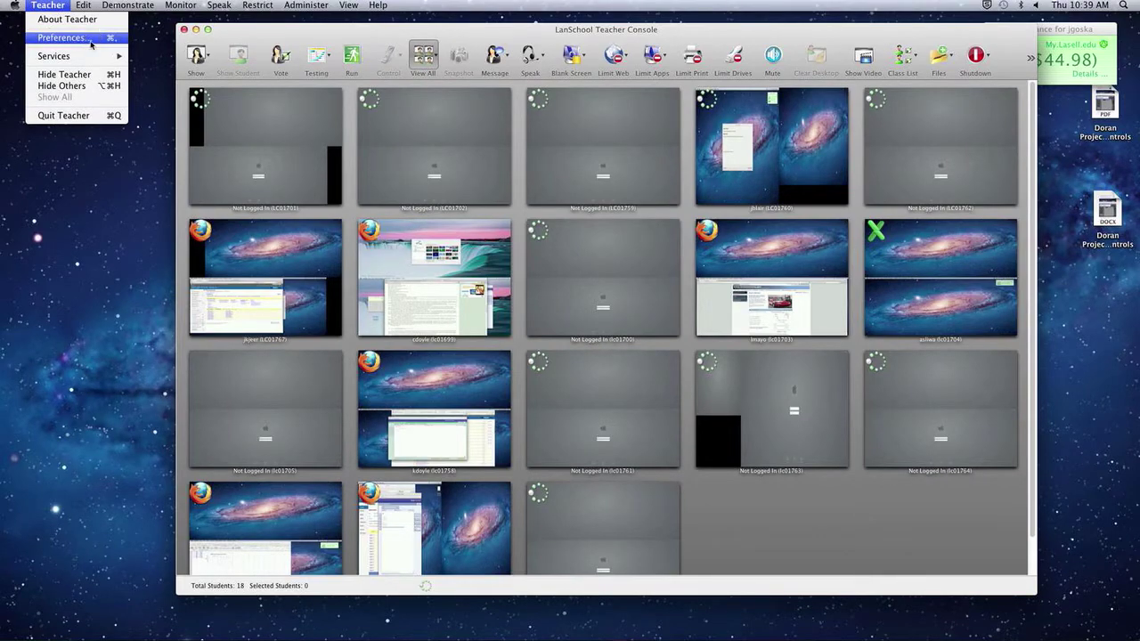
left_click(54, 37)
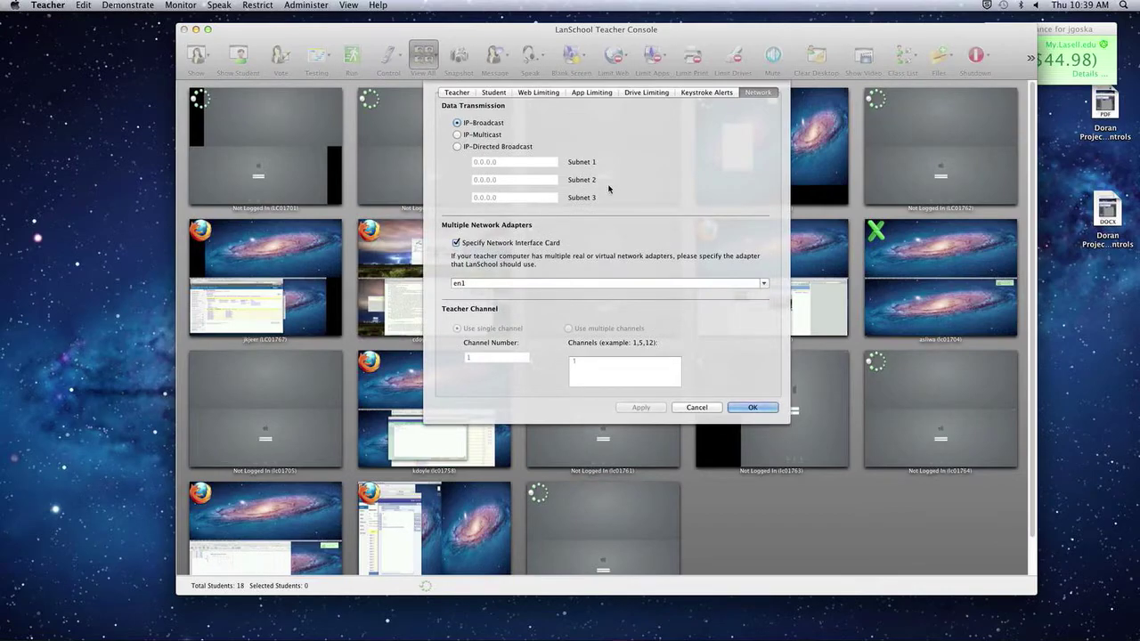
left_click(450, 92)
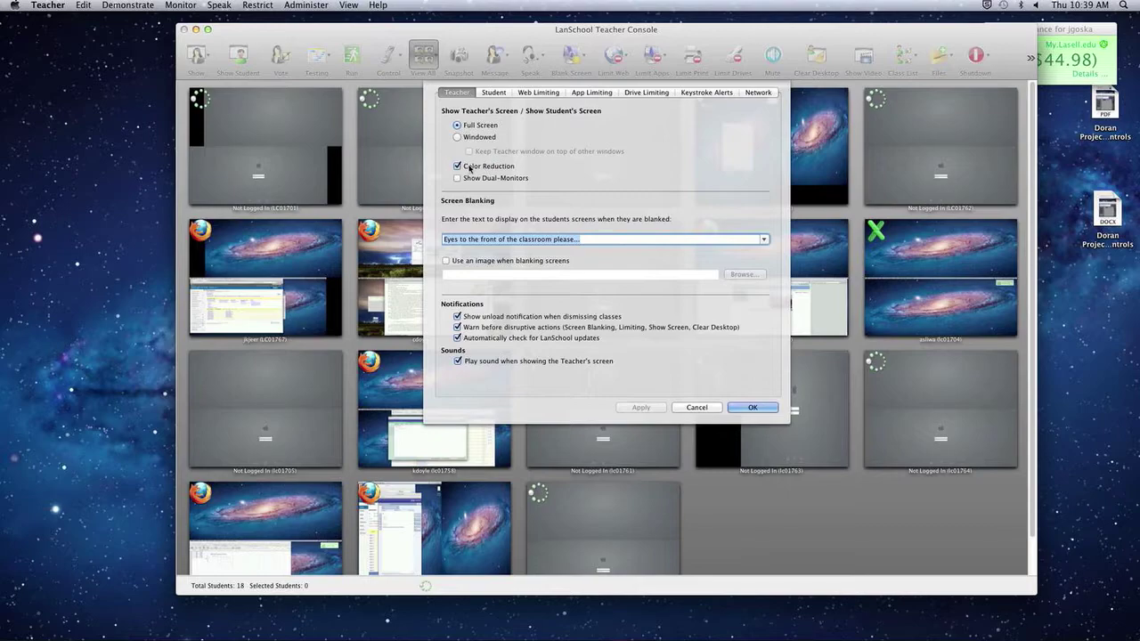
left_click(752, 407)
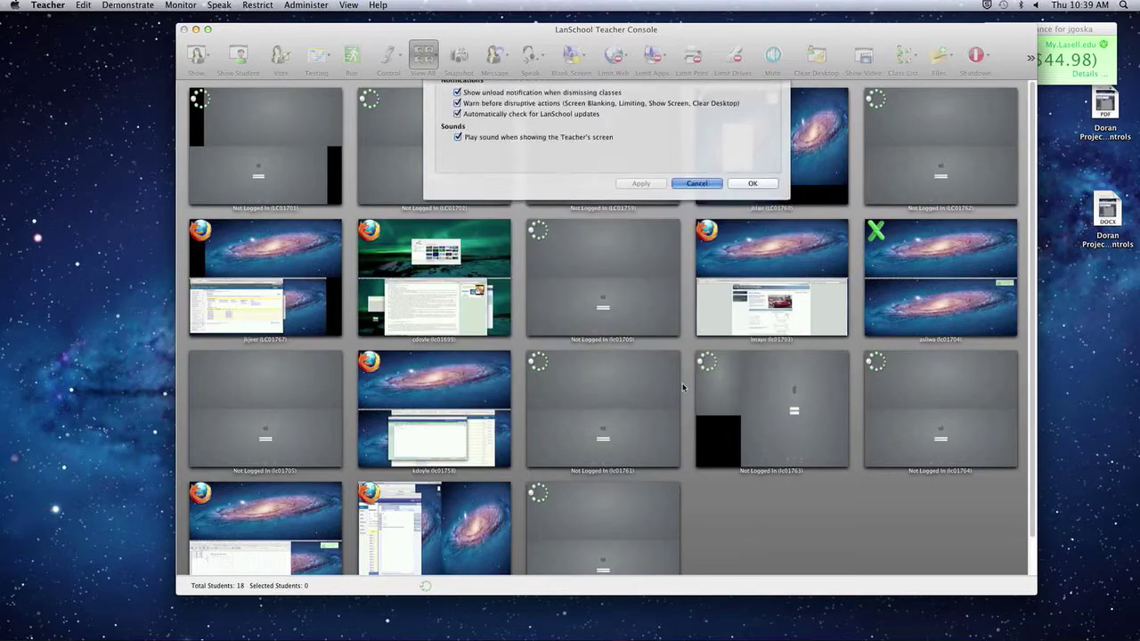
Turn off Color Reduction for shown screens in the teacher preferences and apply the change
left_click(55, 9)
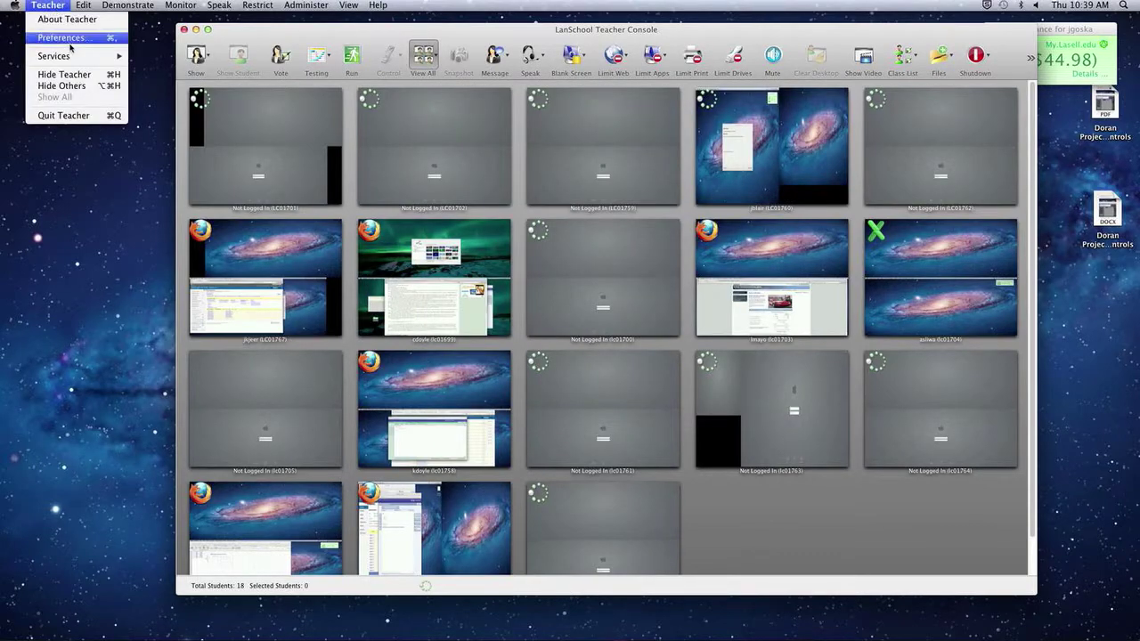
left_click(72, 37)
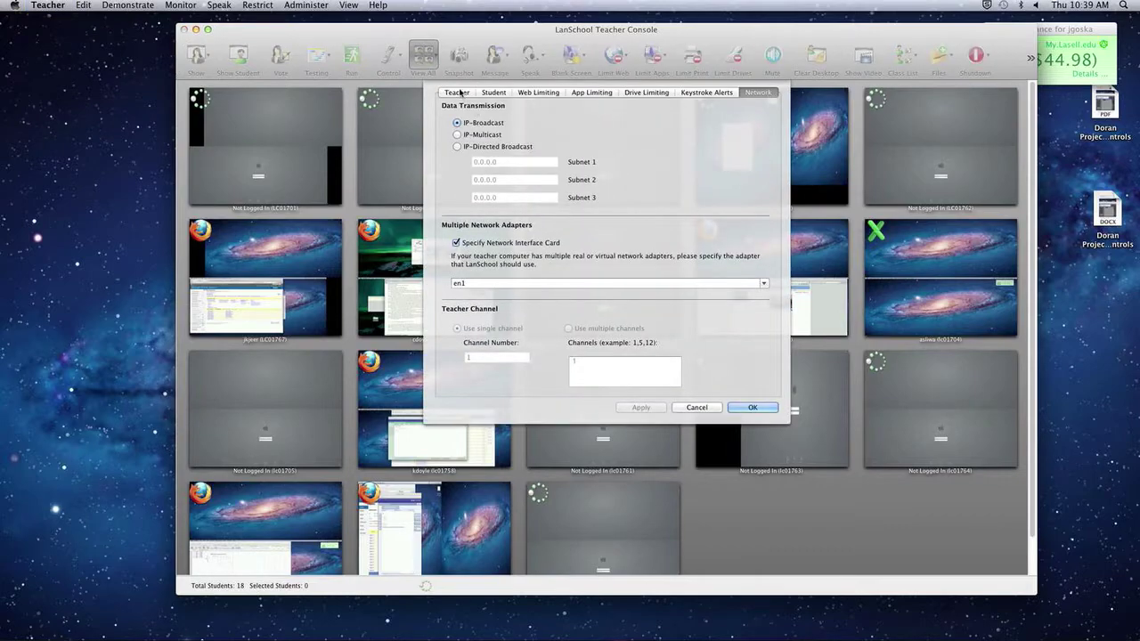
left_click(462, 92)
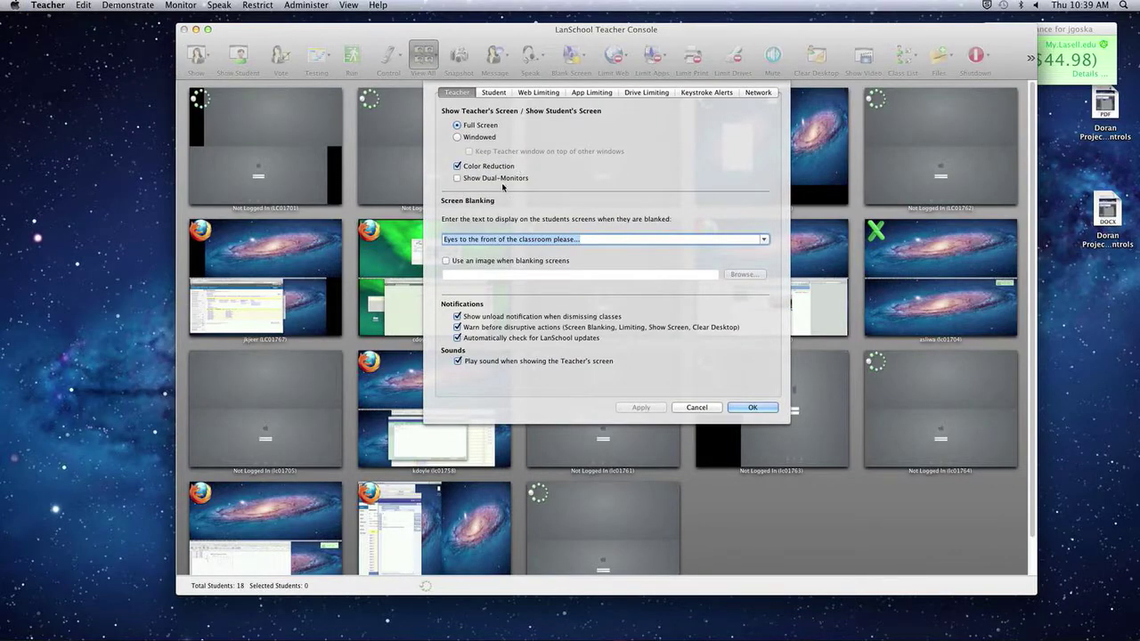
left_click(458, 166)
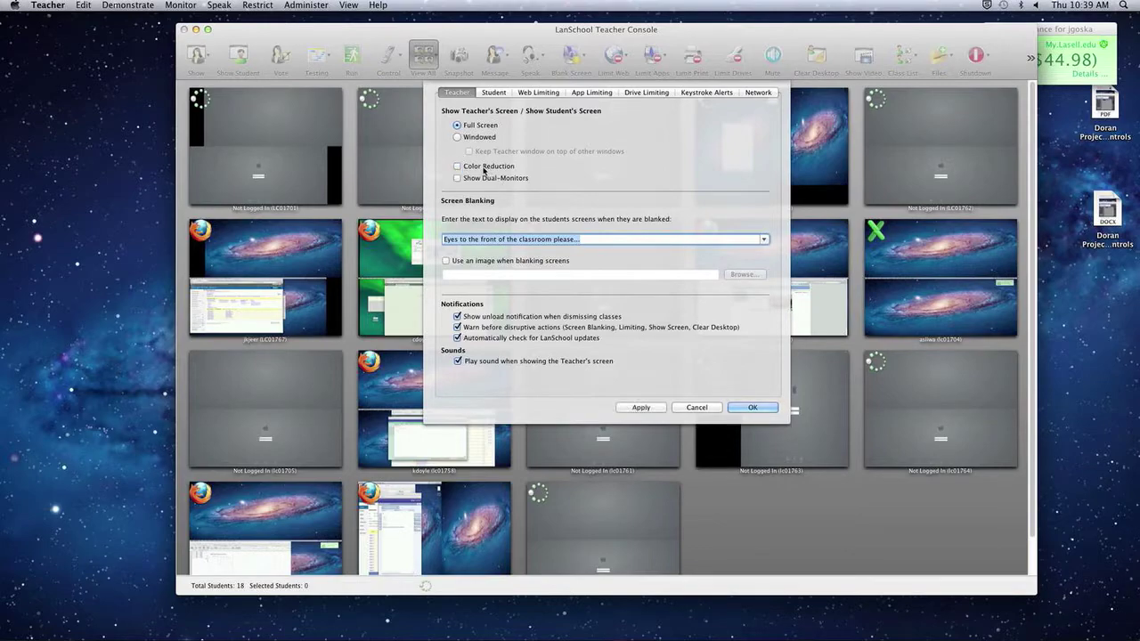
left_click(654, 407)
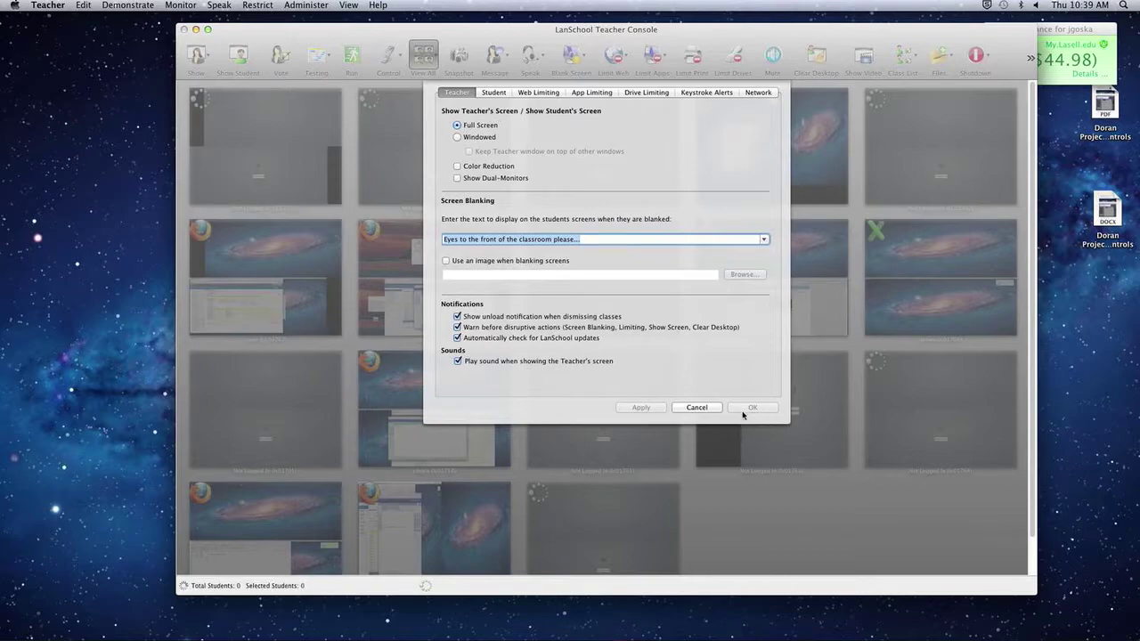
Close the teacher preferences and quit the LanSchool Teacher console
left_click(755, 407)
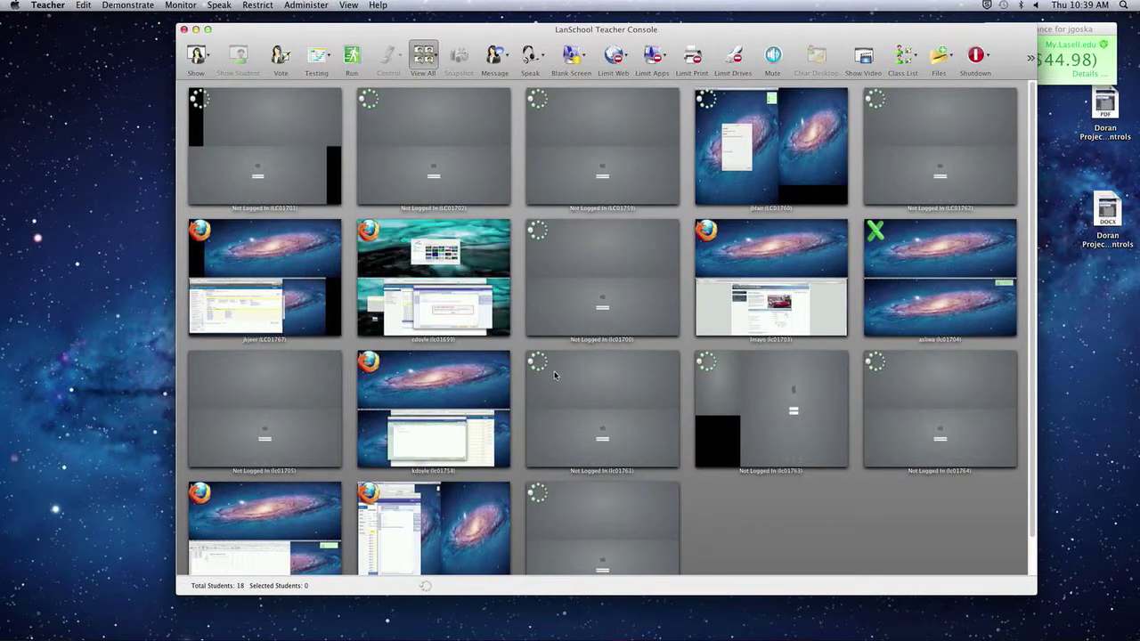
mouse_move(554, 375)
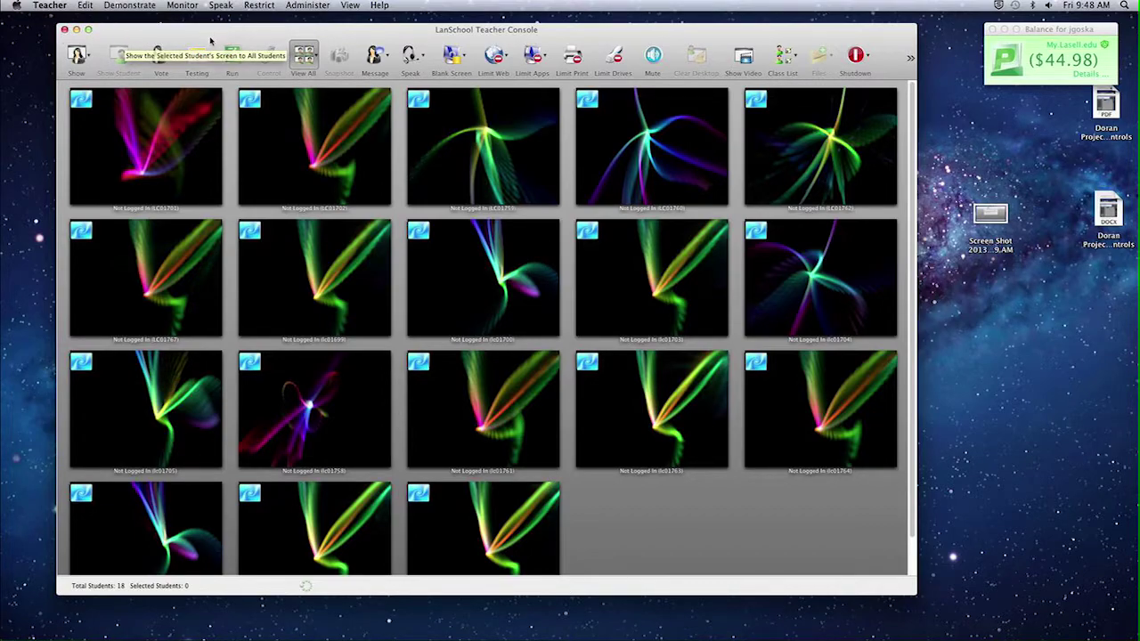
left_click(43, 6)
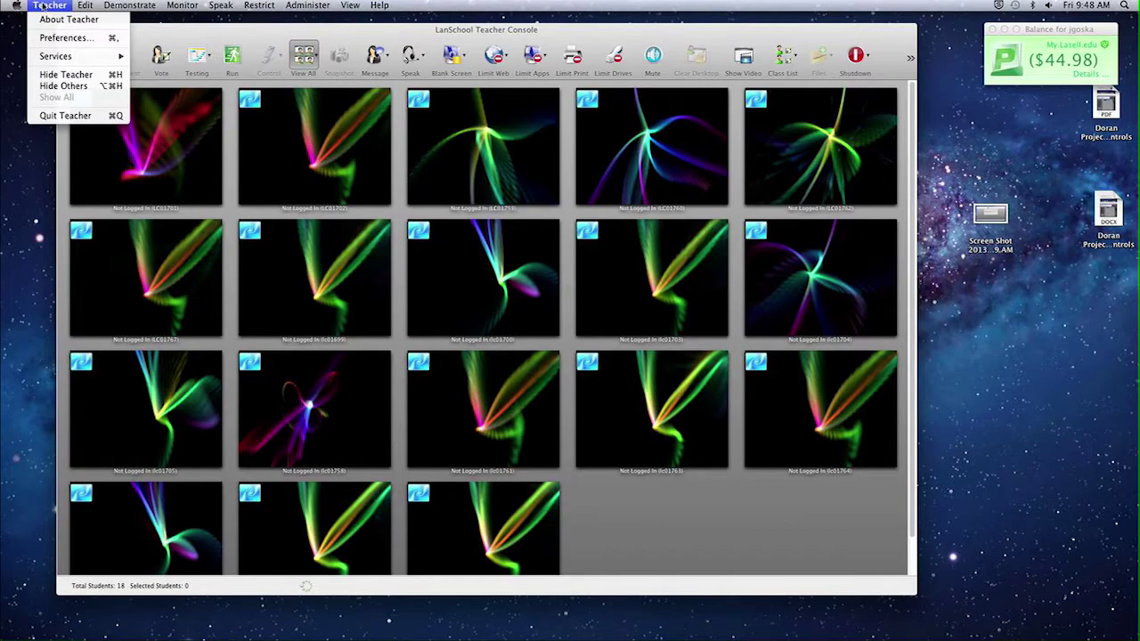
left_click(79, 118)
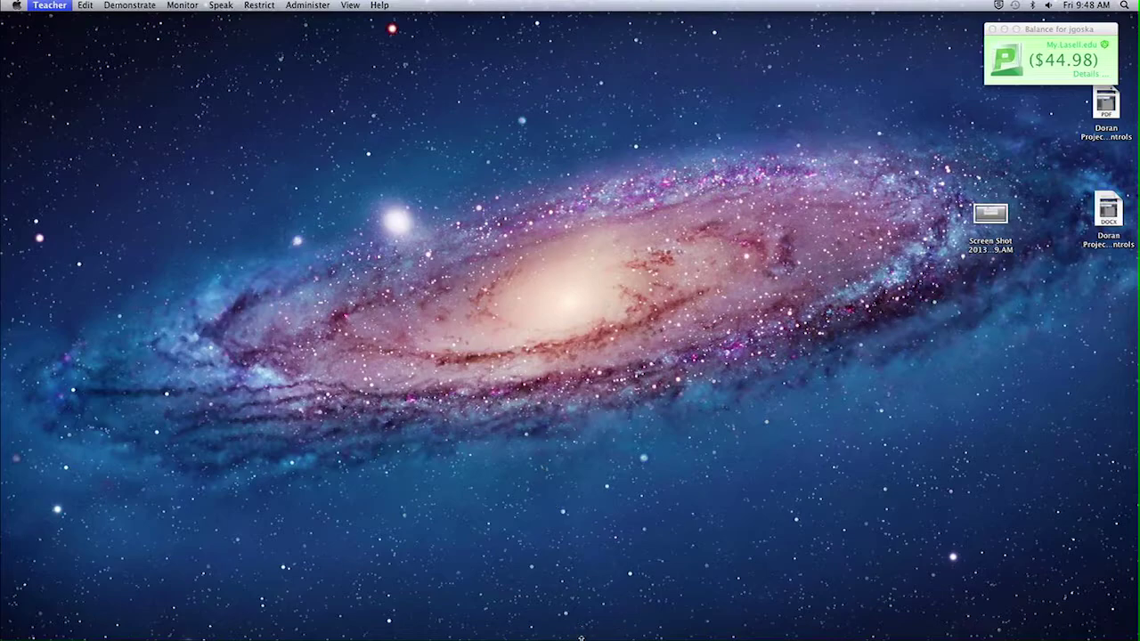
Switch to Finder and launch Teacher from the LanSchool folder in Applications
mouse_move(539, 628)
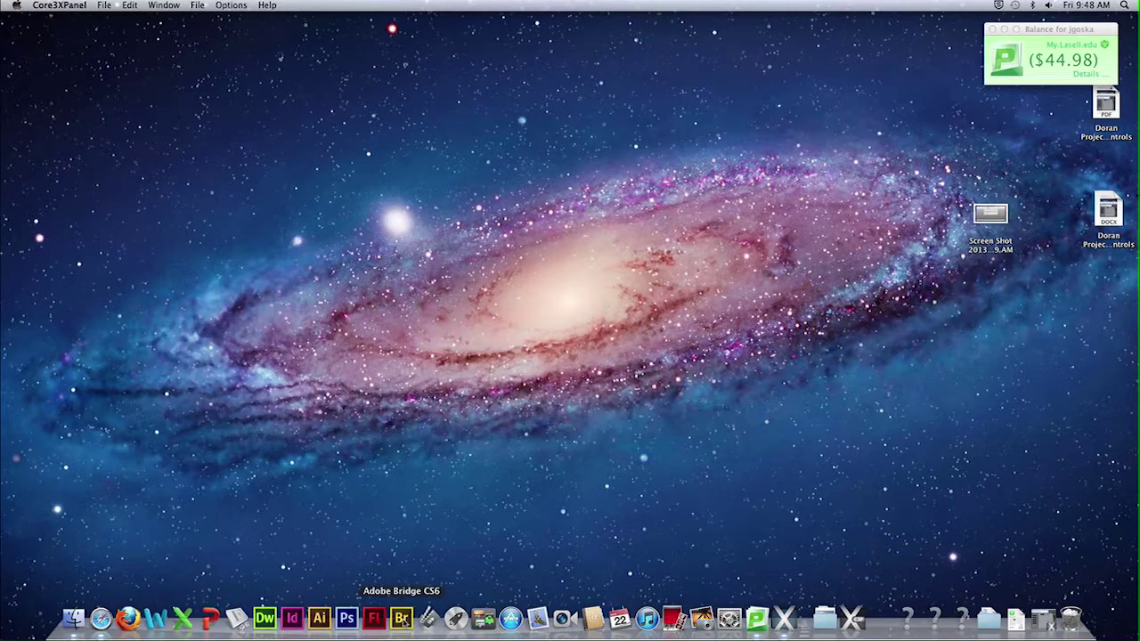
left_click(73, 619)
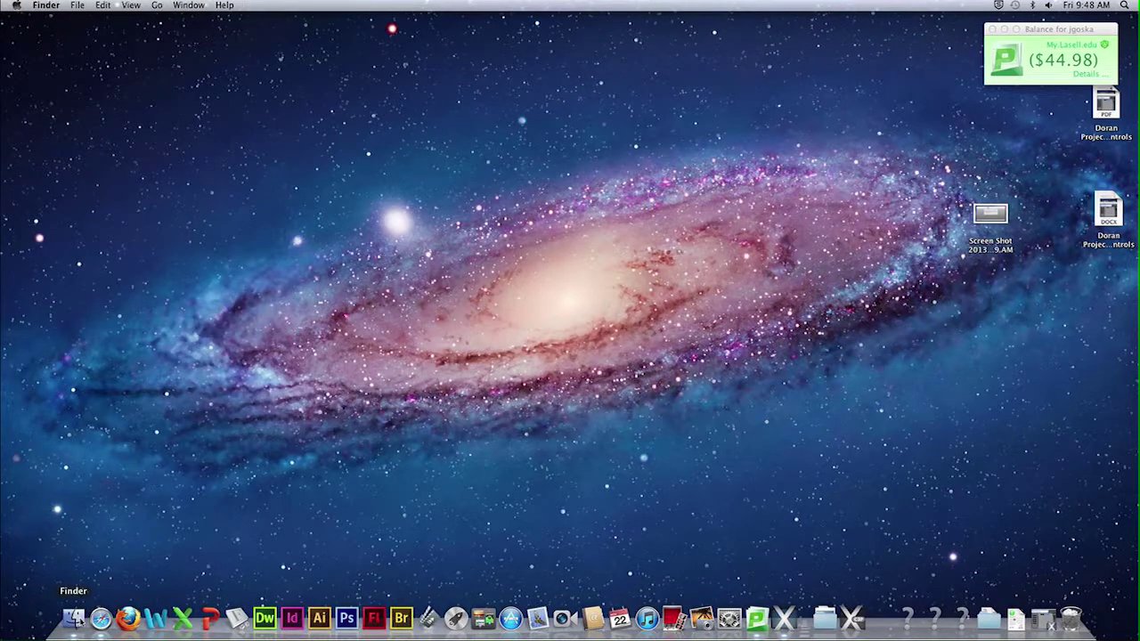
left_click(399, 293)
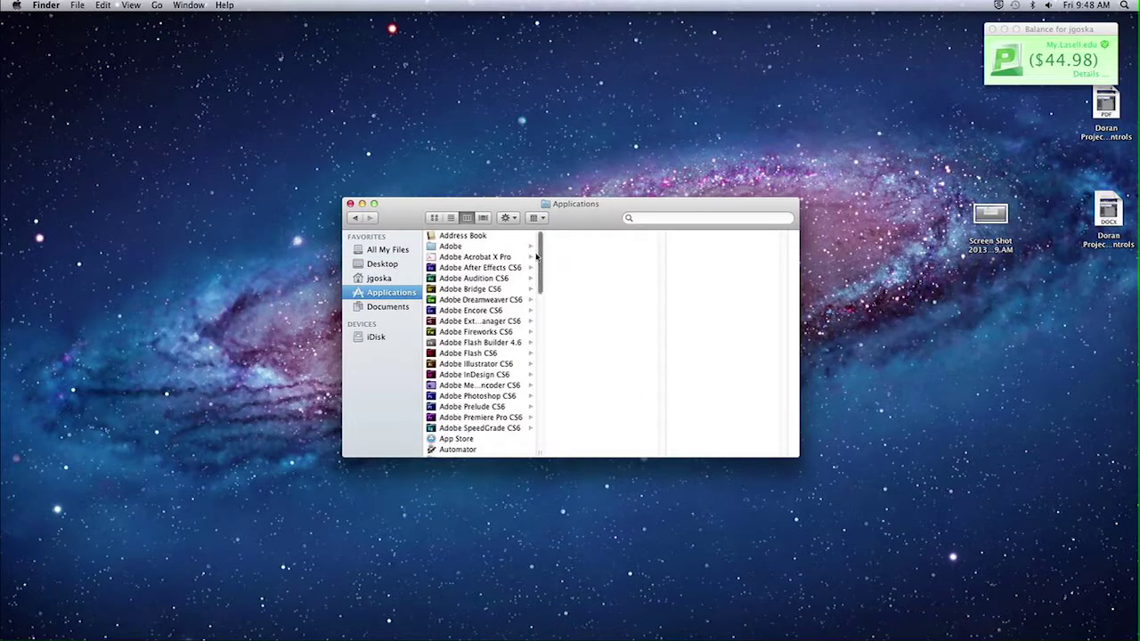
left_click_drag(541, 256, 529, 356)
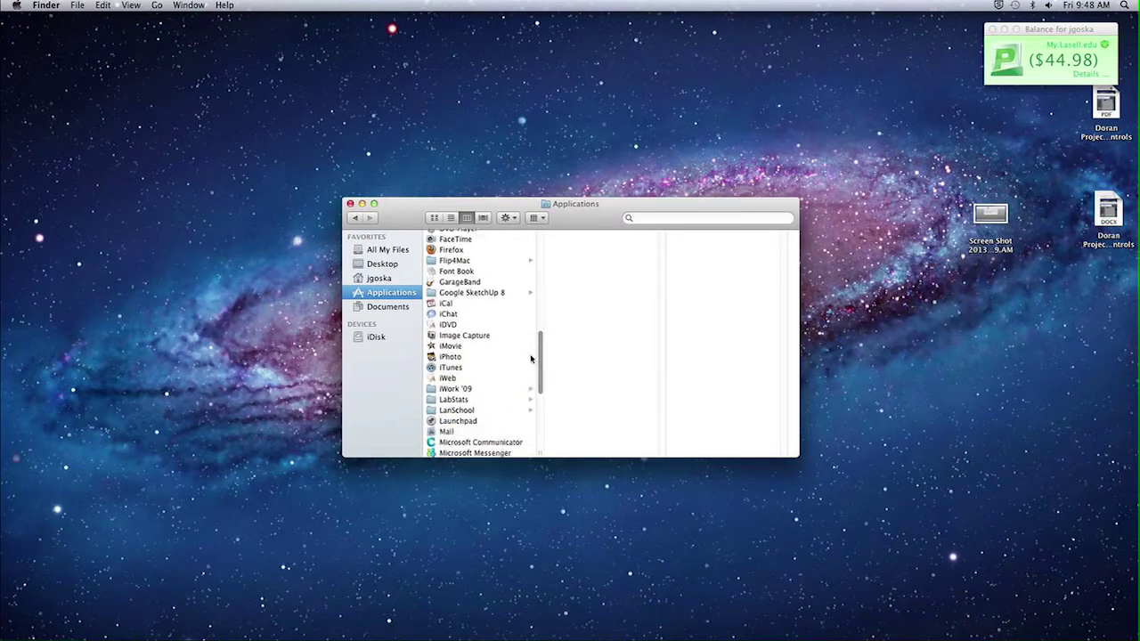
left_click(483, 410)
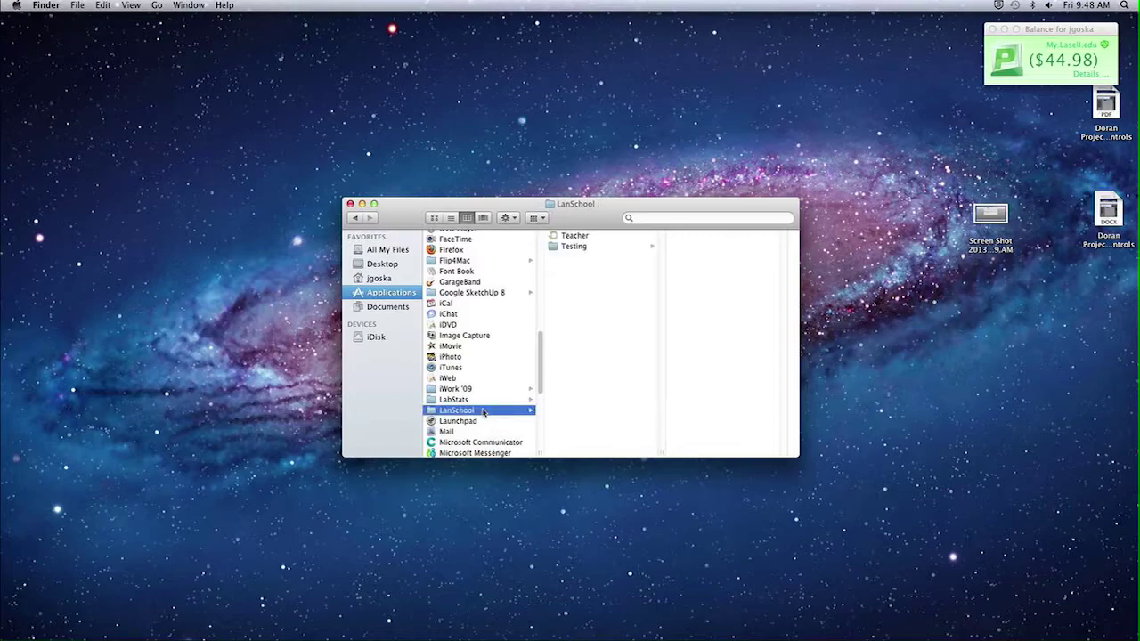
double_click(581, 237)
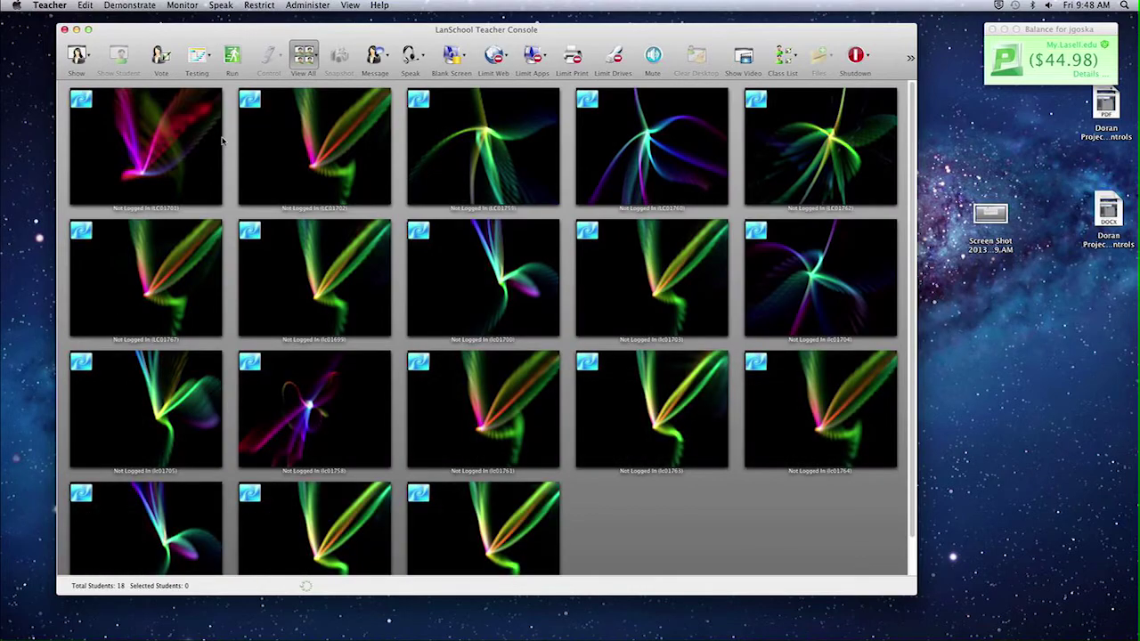
left_click(281, 46)
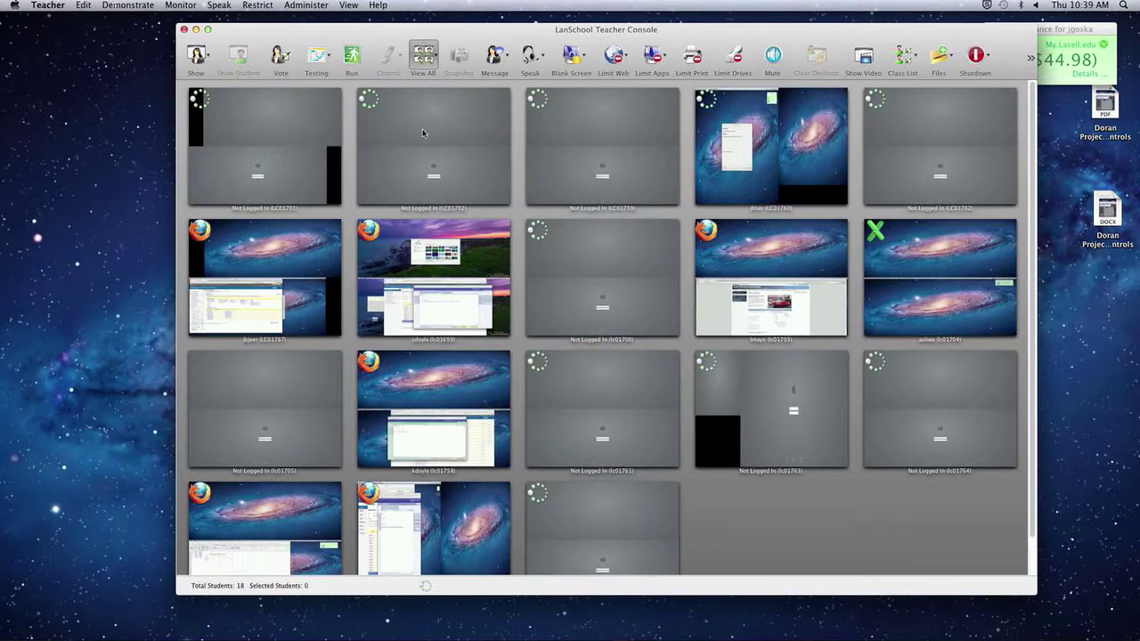
Select student computer LC01701 and switch the selection to computer lc01699
left_click(270, 142)
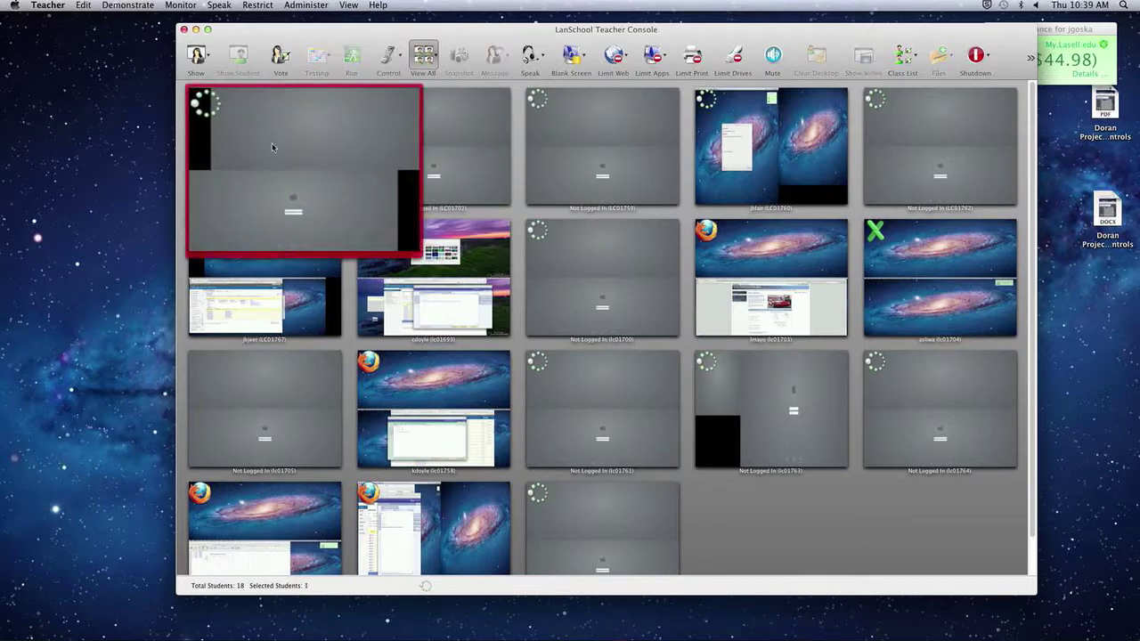
left_click(472, 264)
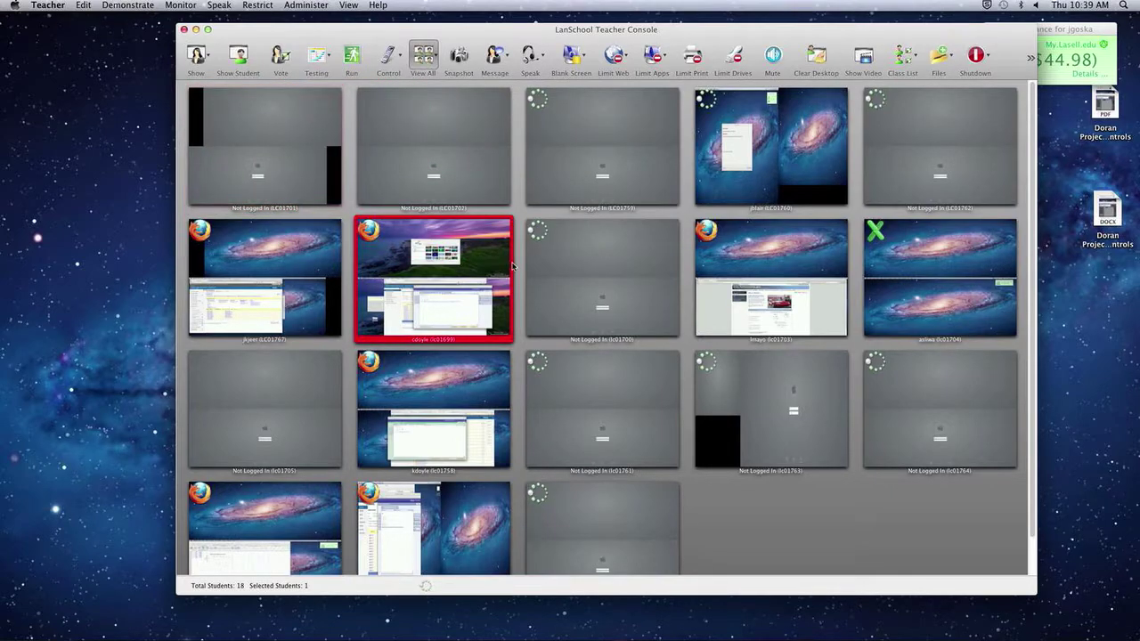